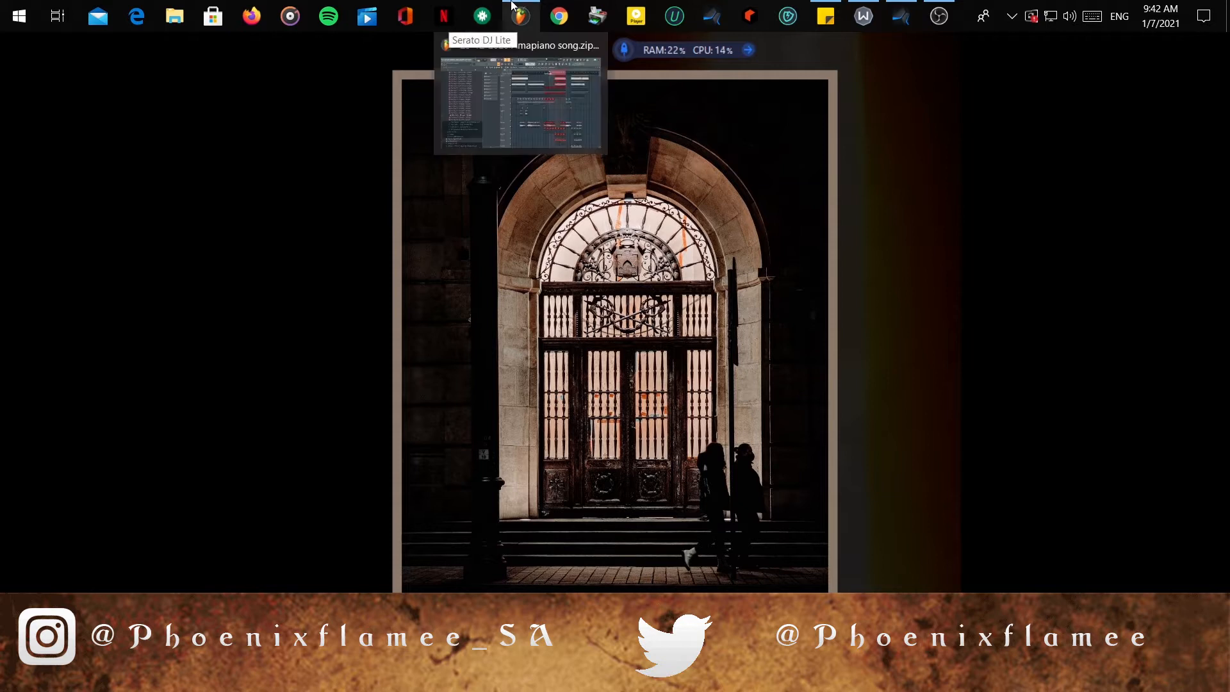
Step: Switch to FL Studio and listen to the song while viewing the full playlist arrangement, stopping playback at the end
click(521, 16)
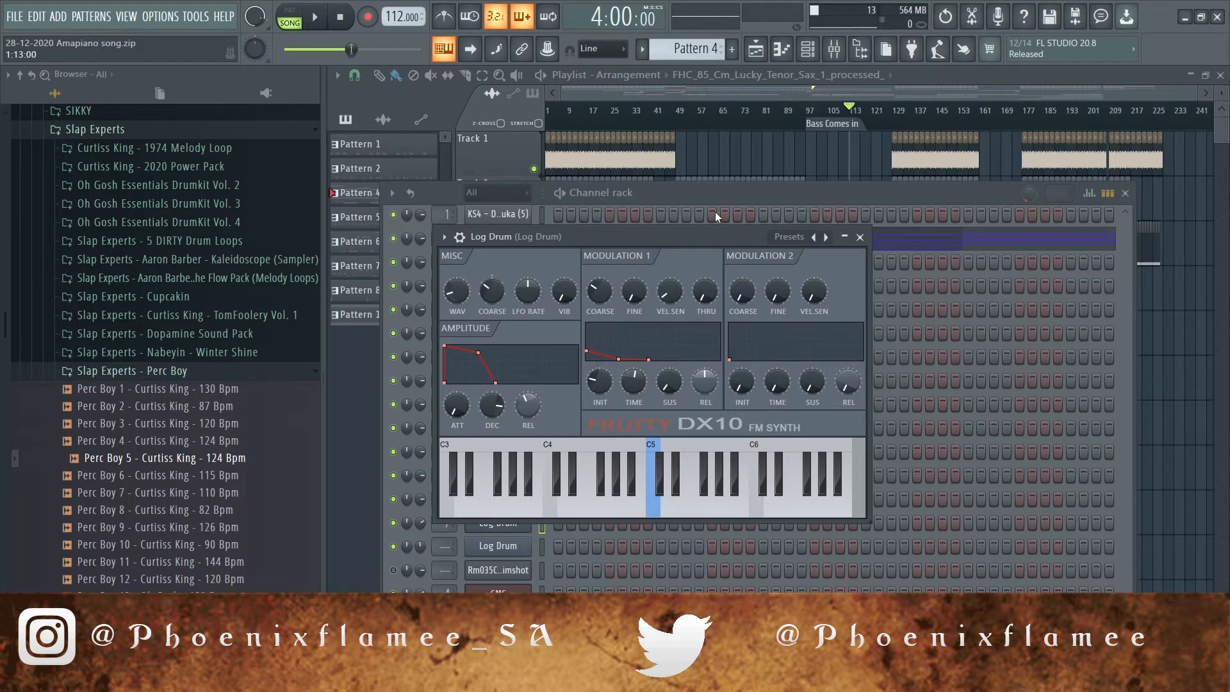
click(315, 18)
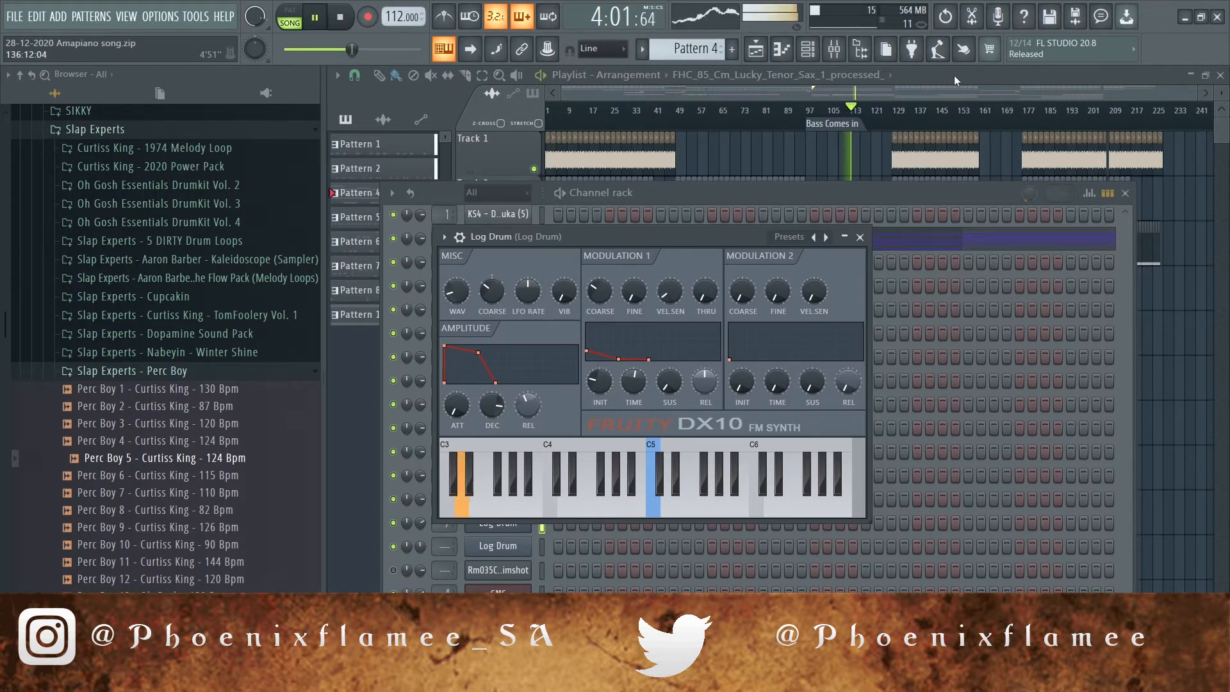
click(883, 194)
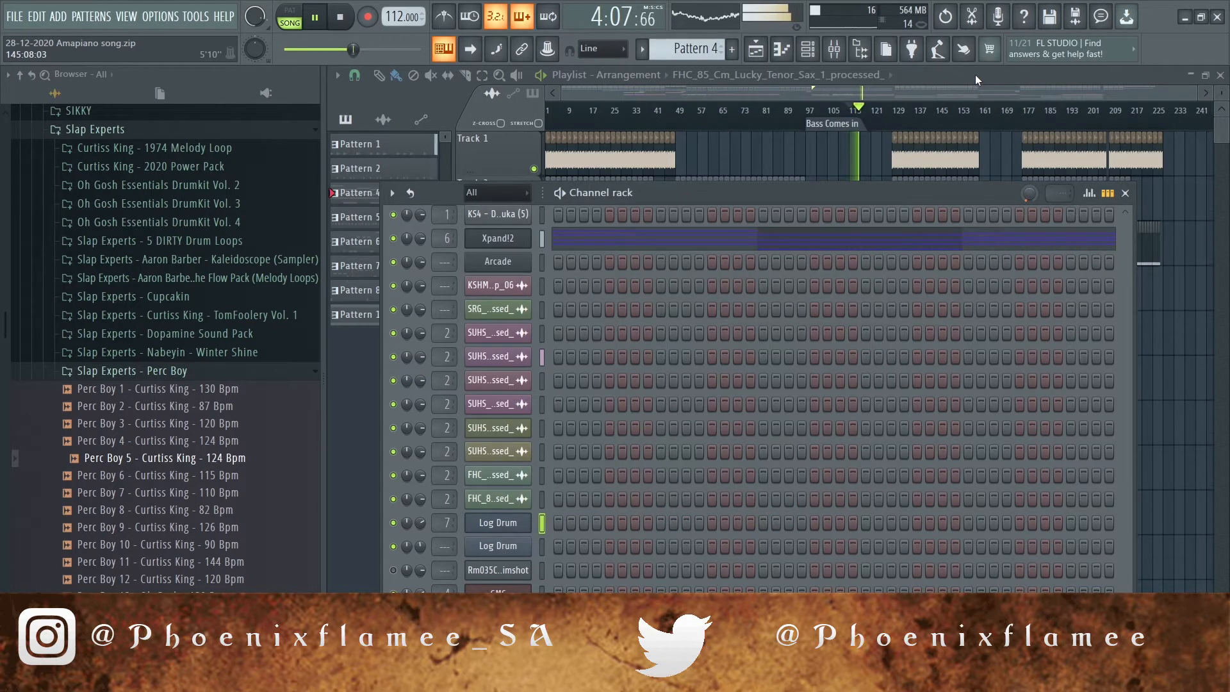
click(975, 74)
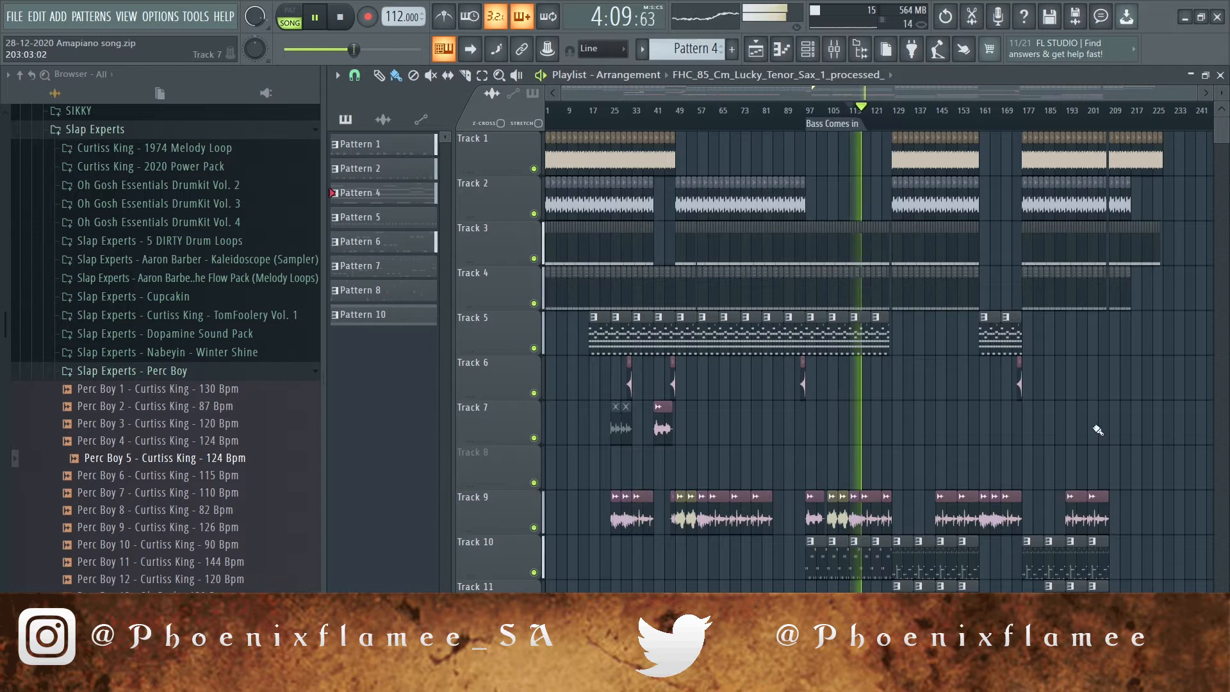
mouse_move(1222, 93)
mouse_down()
mouse_move(1222, 115)
mouse_move(1222, 103)
mouse_up()
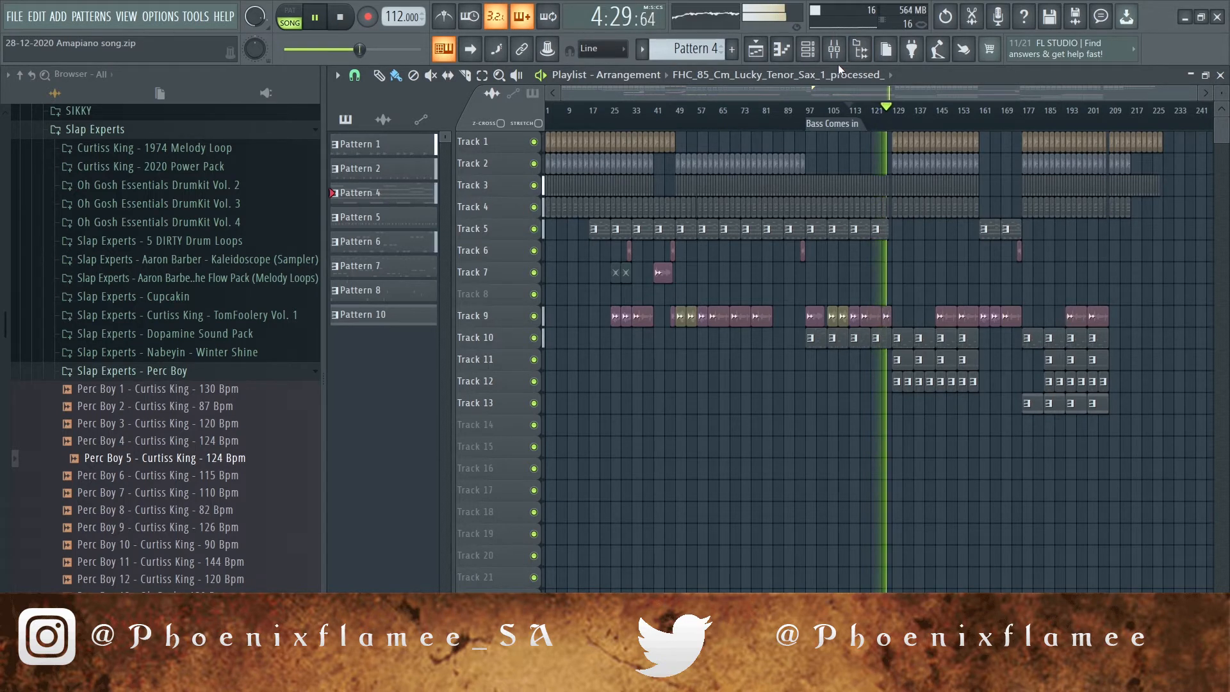
click(344, 17)
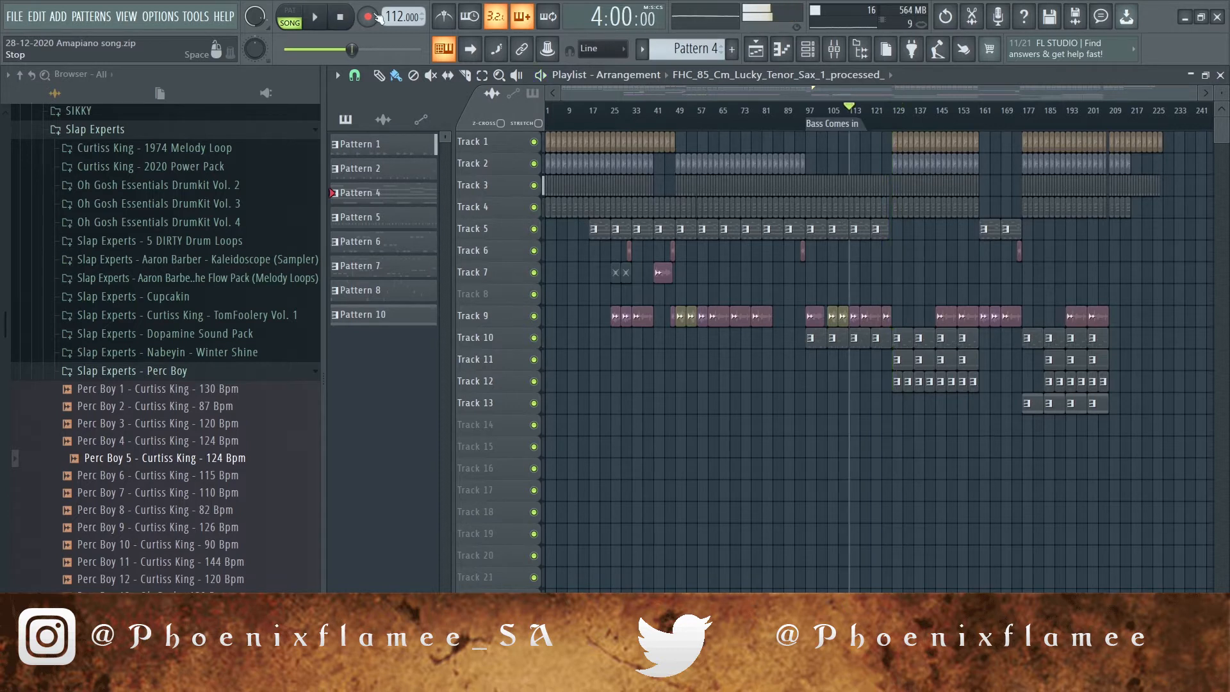
Step: Load the Frequency Splitter effect into slot 1 of the Log Drum mixer track
click(835, 50)
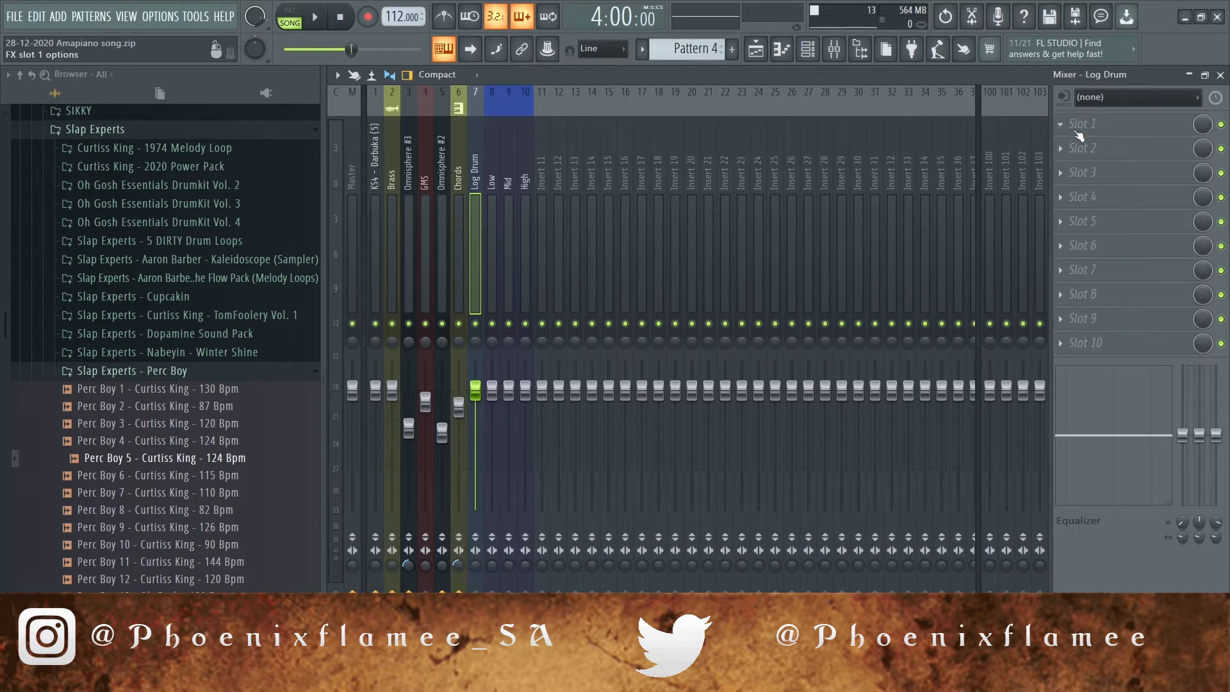
click(1080, 134)
click(982, 105)
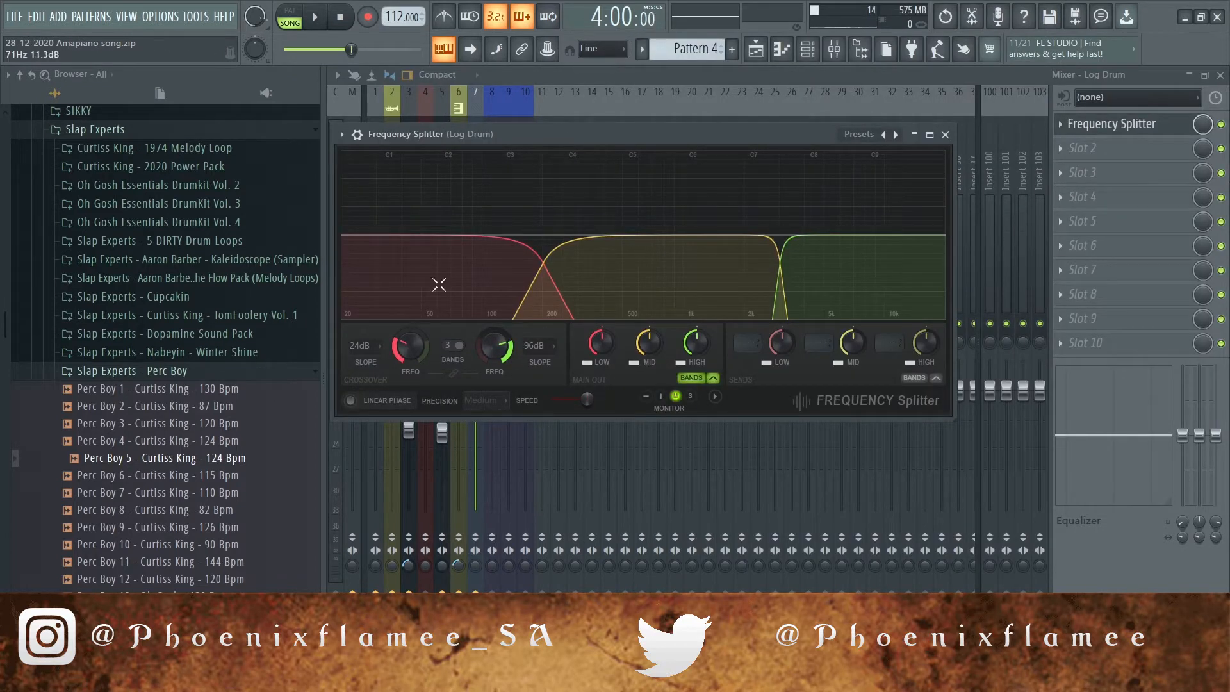
Step: Set both crossover slopes of the Frequency Splitter to 96dB
click(546, 346)
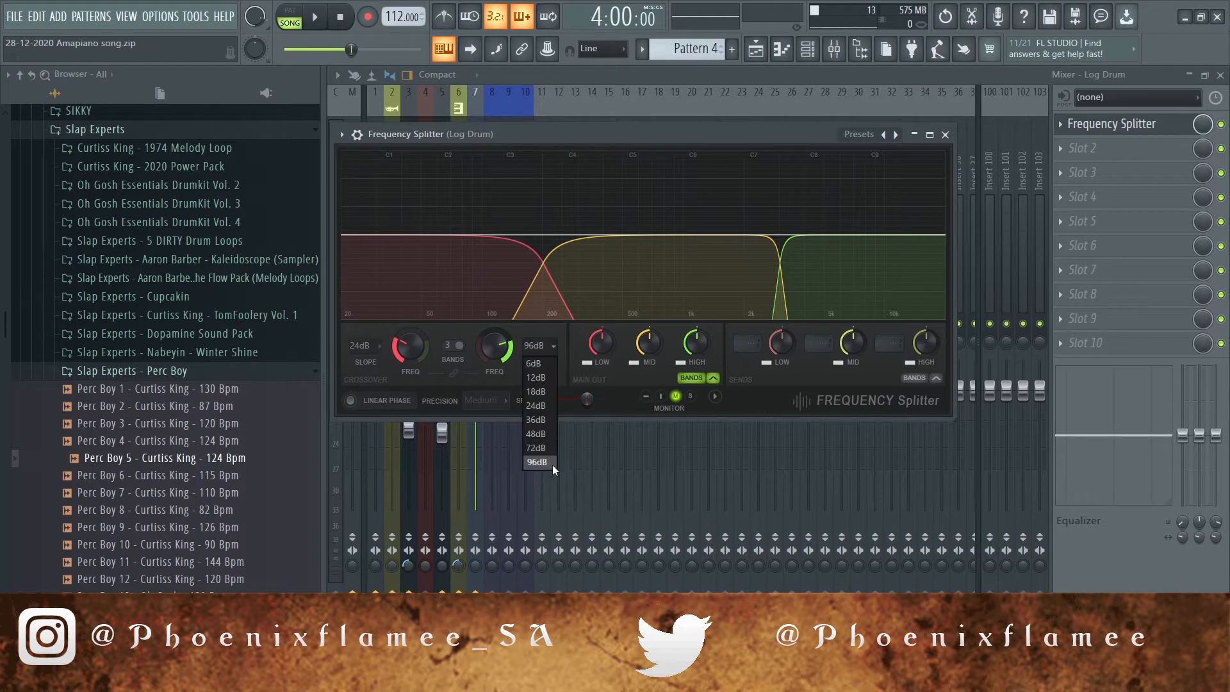
click(545, 463)
click(370, 353)
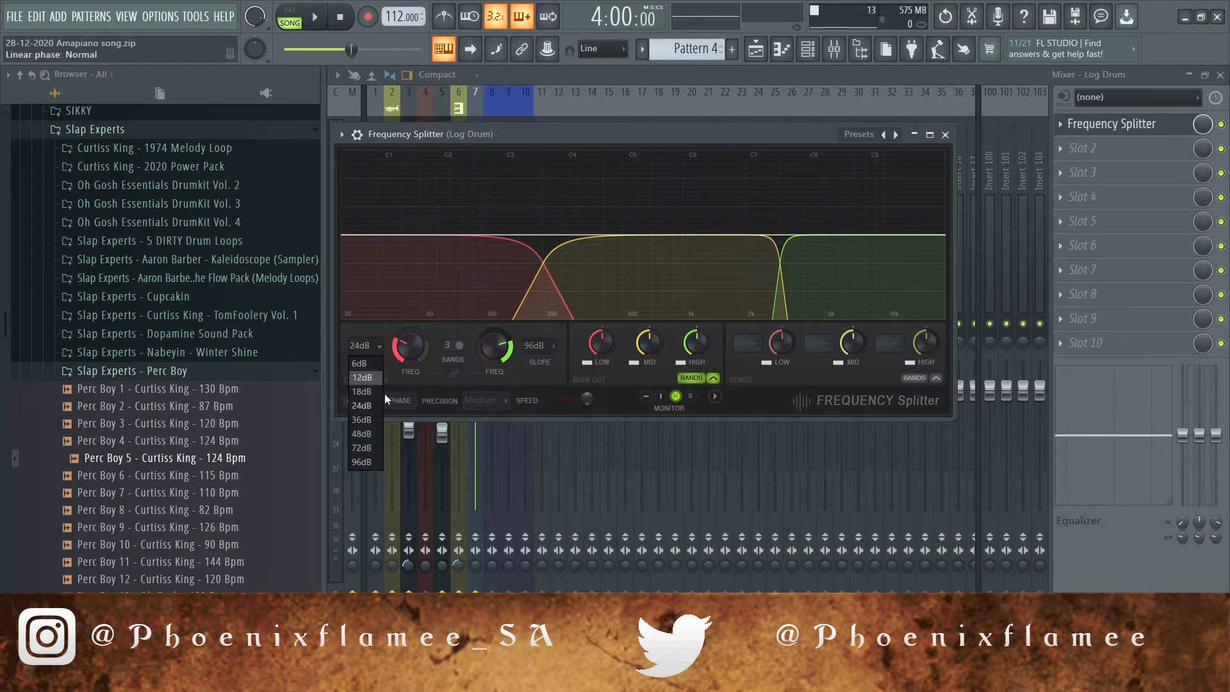
click(371, 462)
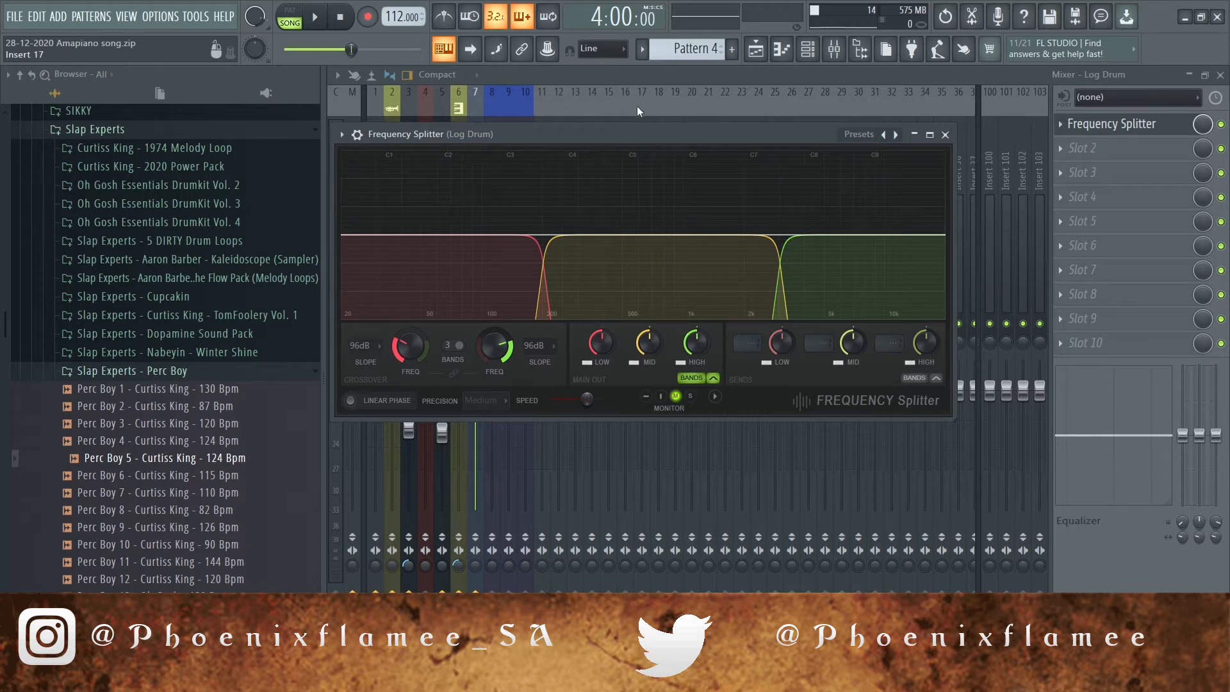
Step: Route the splitter's low, mid and high band sends to the Low, Mid and High mixer tracks
drag(614, 136, 875, 132)
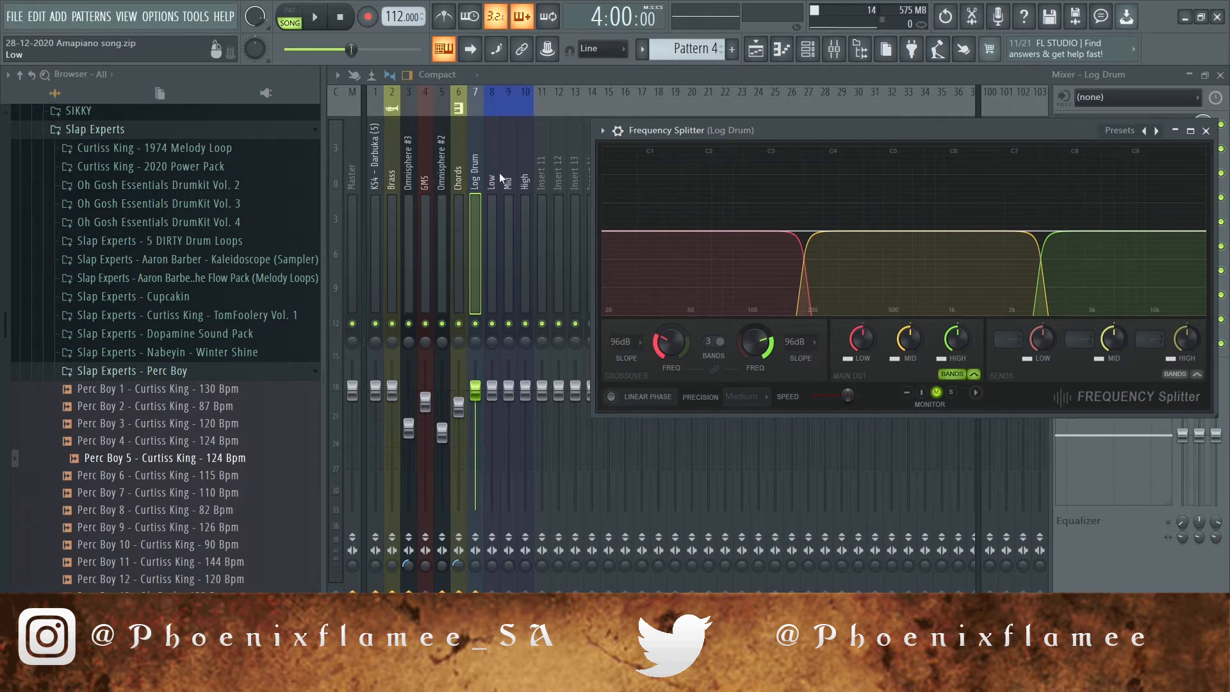
click(1017, 340)
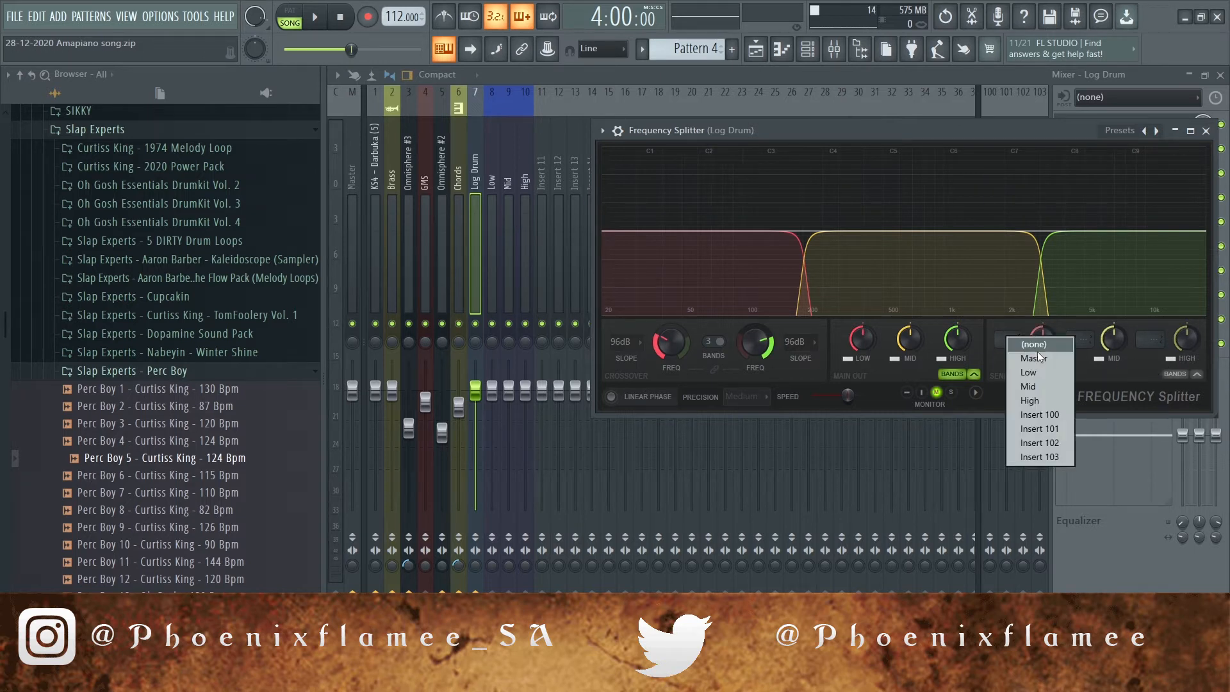
click(1050, 371)
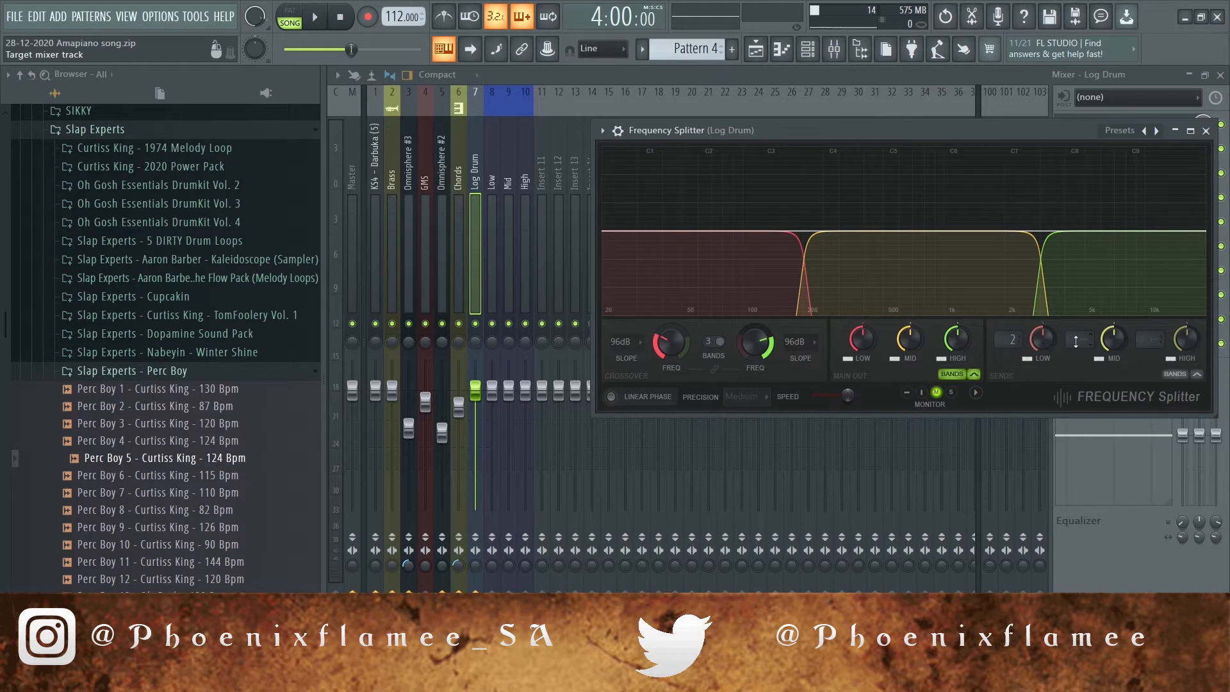
click(1080, 340)
click(1113, 392)
click(1151, 341)
click(1183, 405)
Step: Open the Log Drum pattern, Pattern 6, from the playlist and play it on its own in pattern mode
click(808, 49)
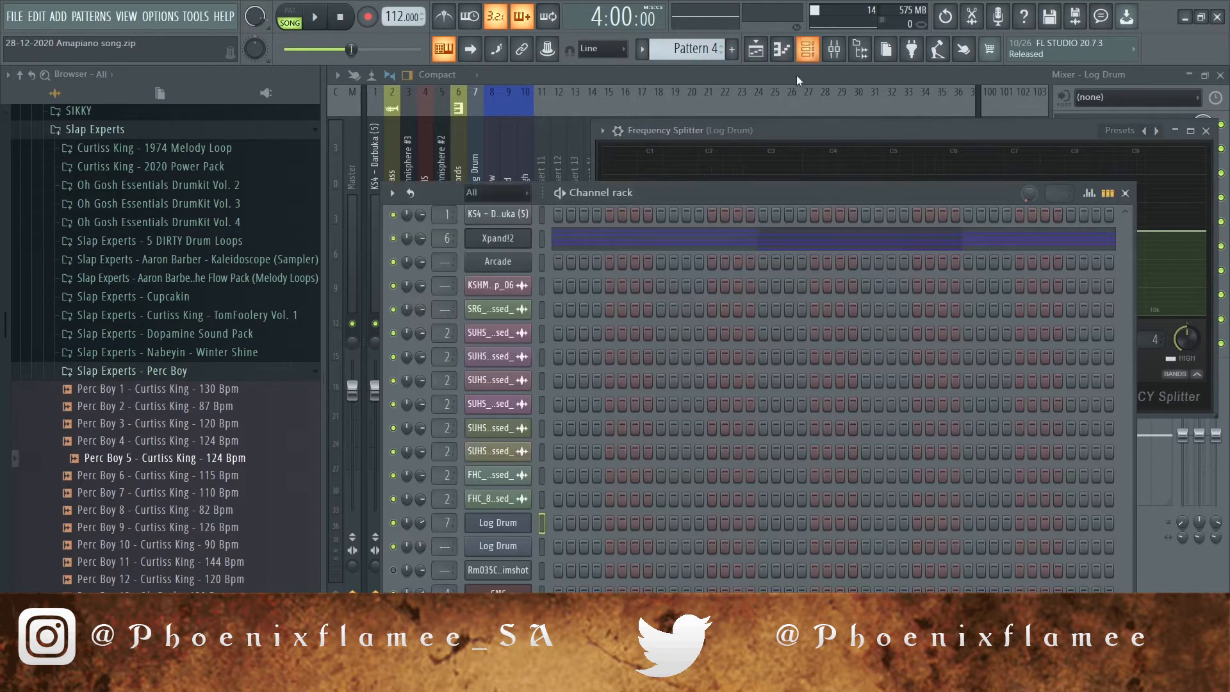
click(762, 56)
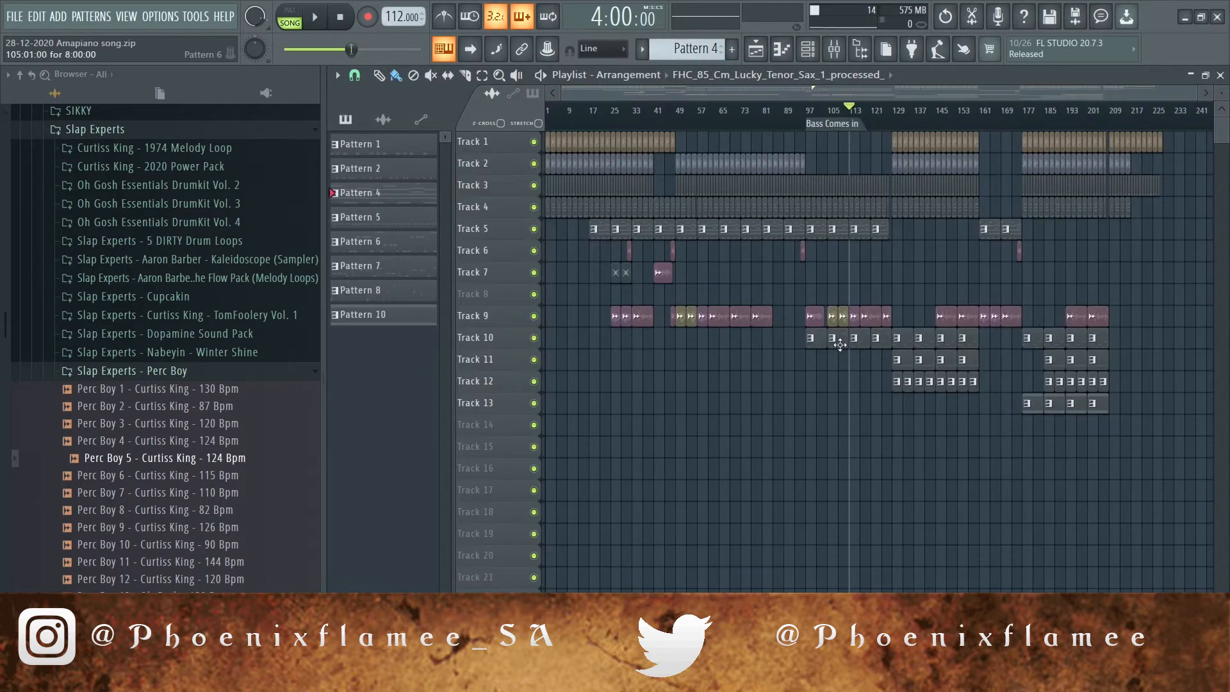
double_click(840, 345)
click(804, 49)
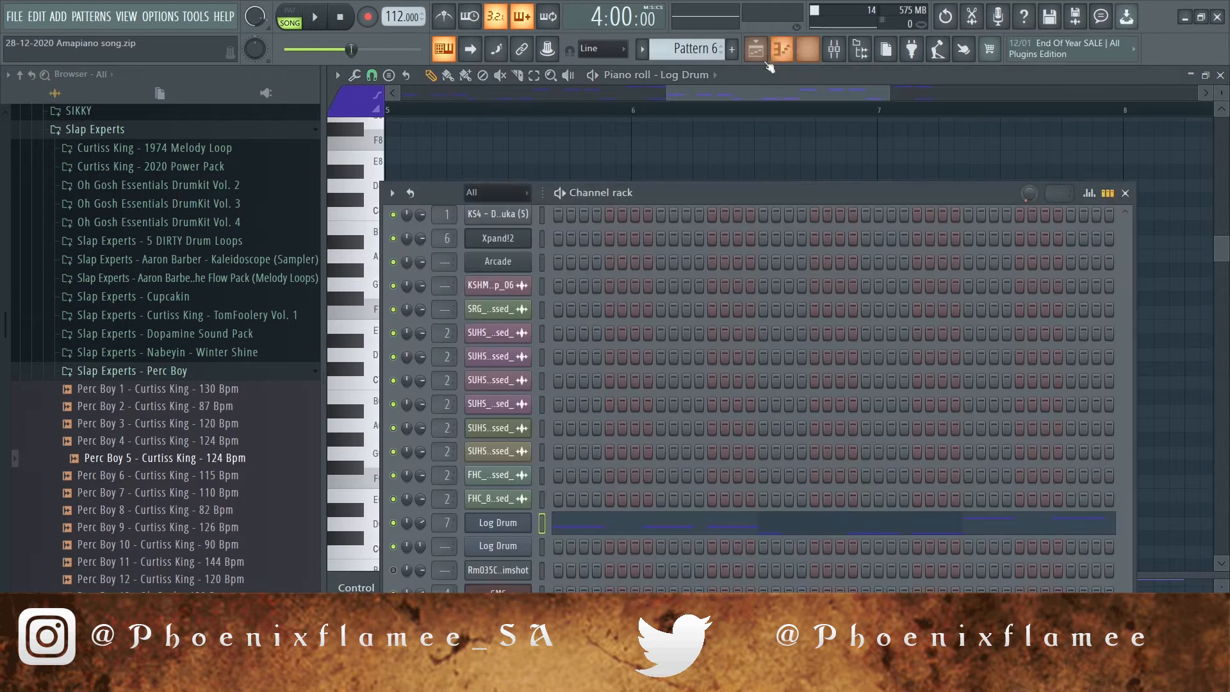
click(305, 12)
click(314, 16)
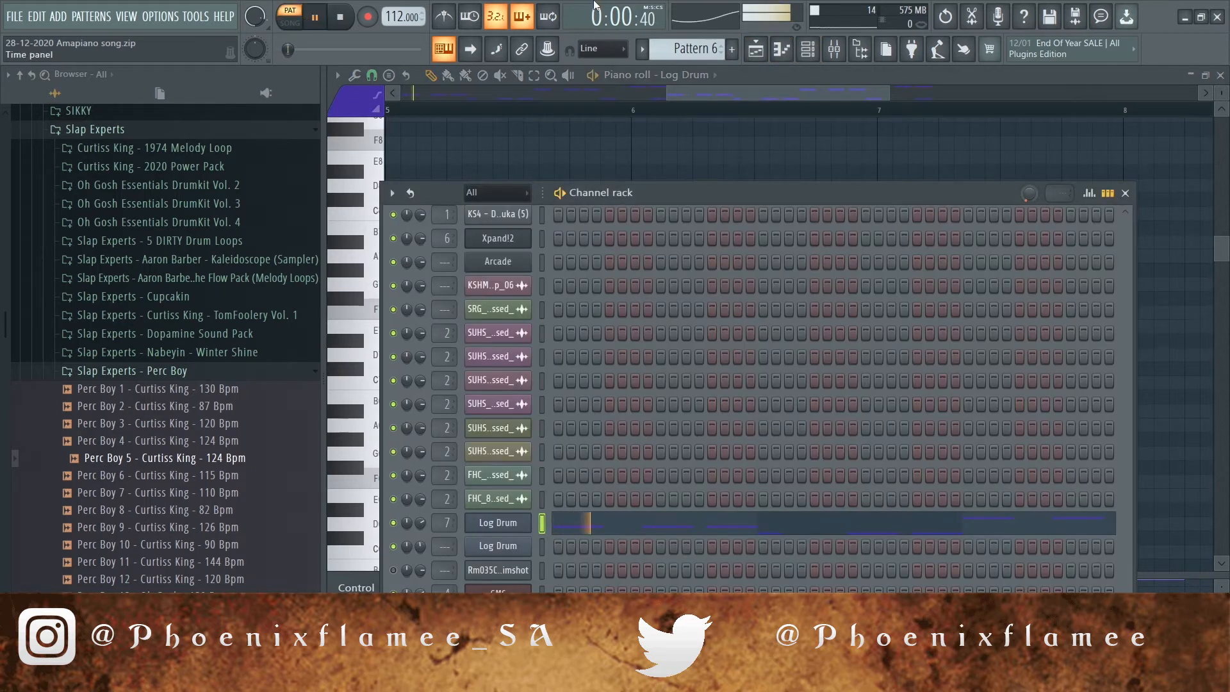
Step: Mute the original Log Drum track in the mixer
click(836, 50)
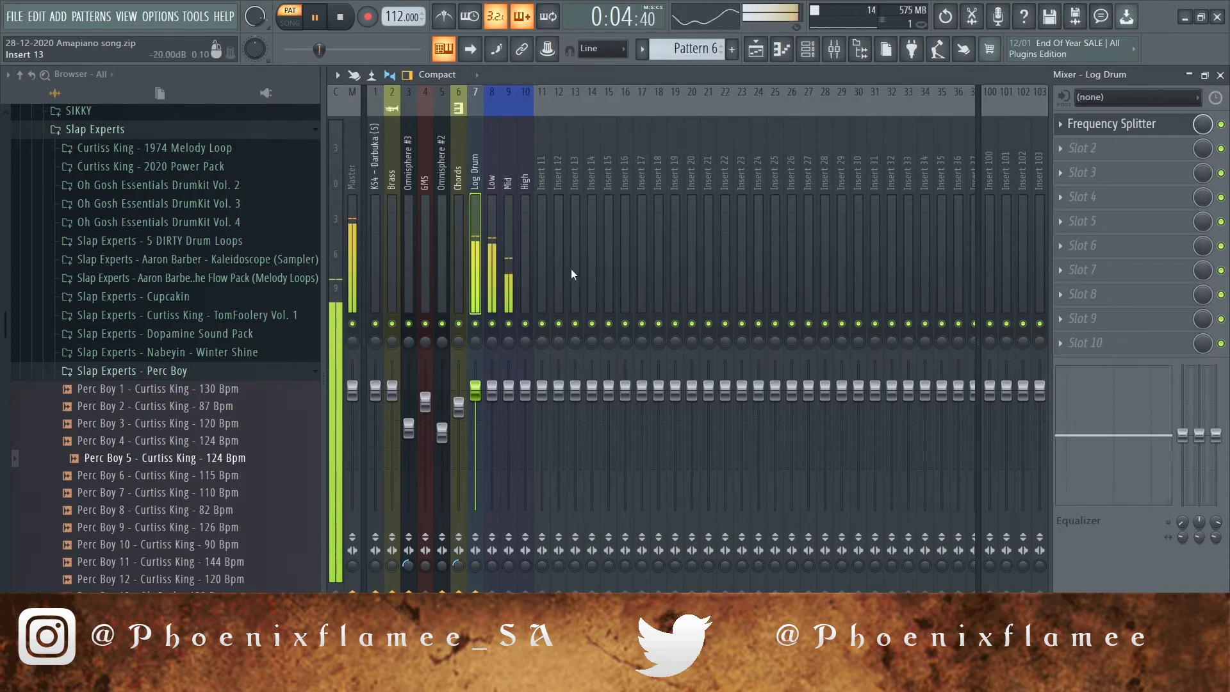
click(476, 324)
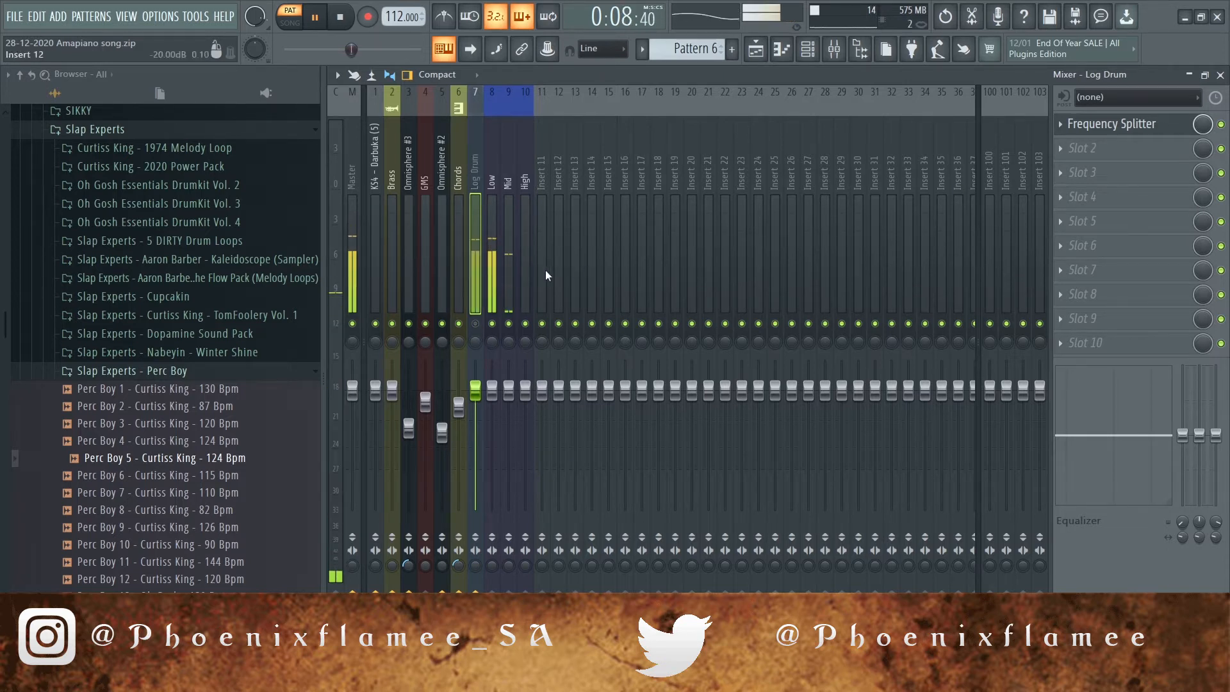
Step: Load Fruity Blood Overdrive into slot 1 of the Mid mixer track and apply its Drive preset
click(507, 185)
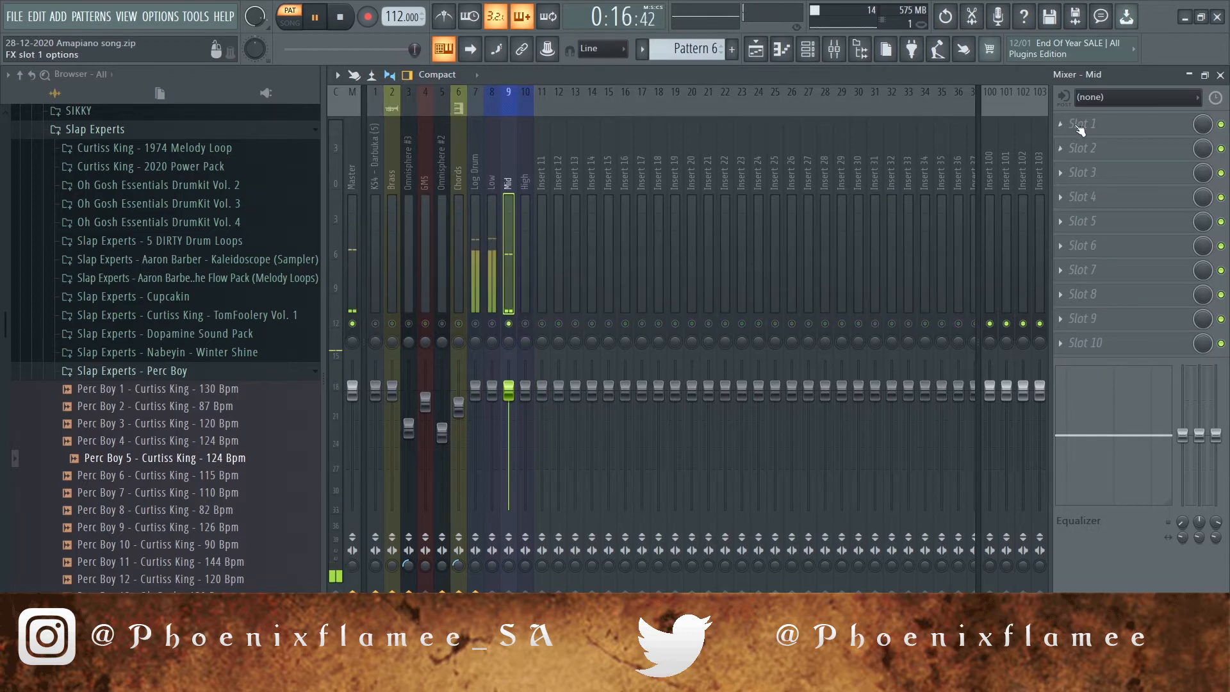
click(1082, 124)
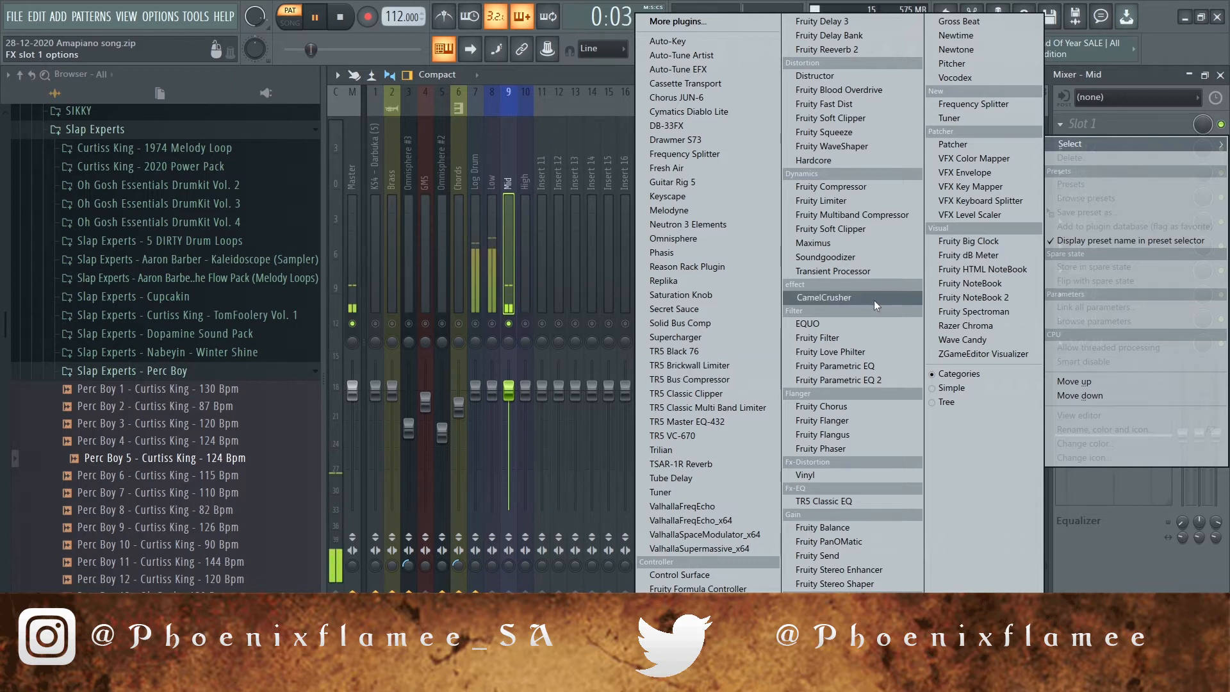
click(845, 90)
mouse_move(586, 307)
mouse_down()
mouse_move(595, 296)
mouse_move(606, 305)
mouse_up()
right_click(701, 217)
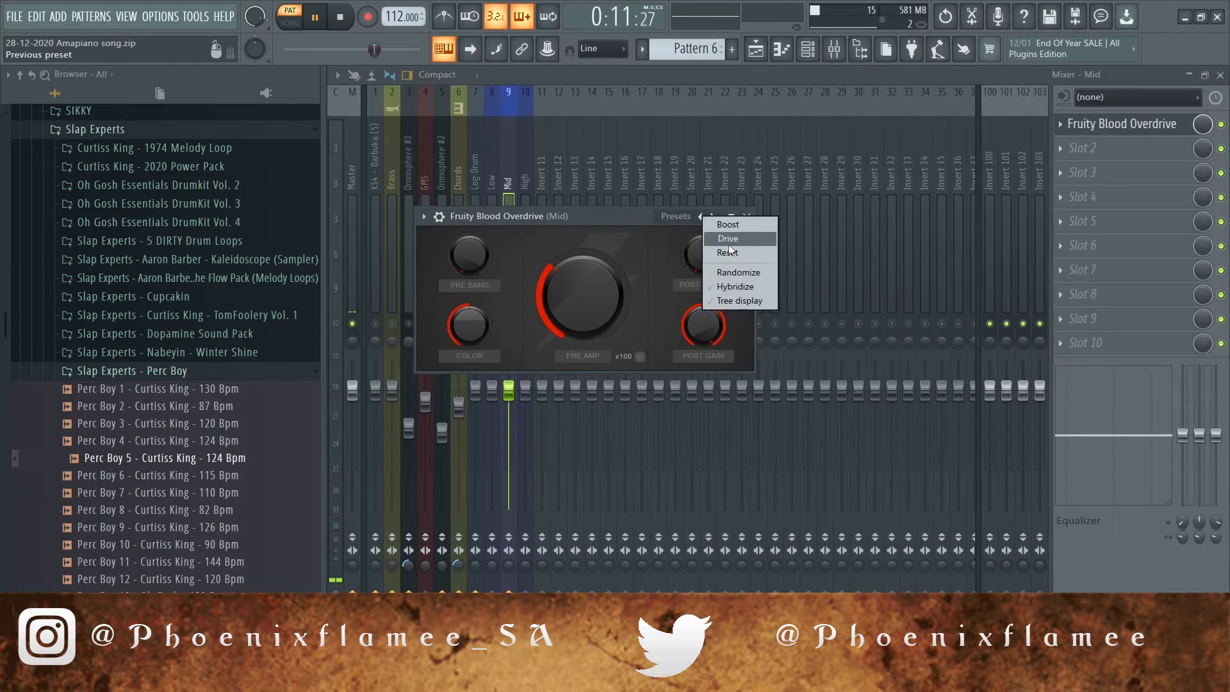
click(728, 241)
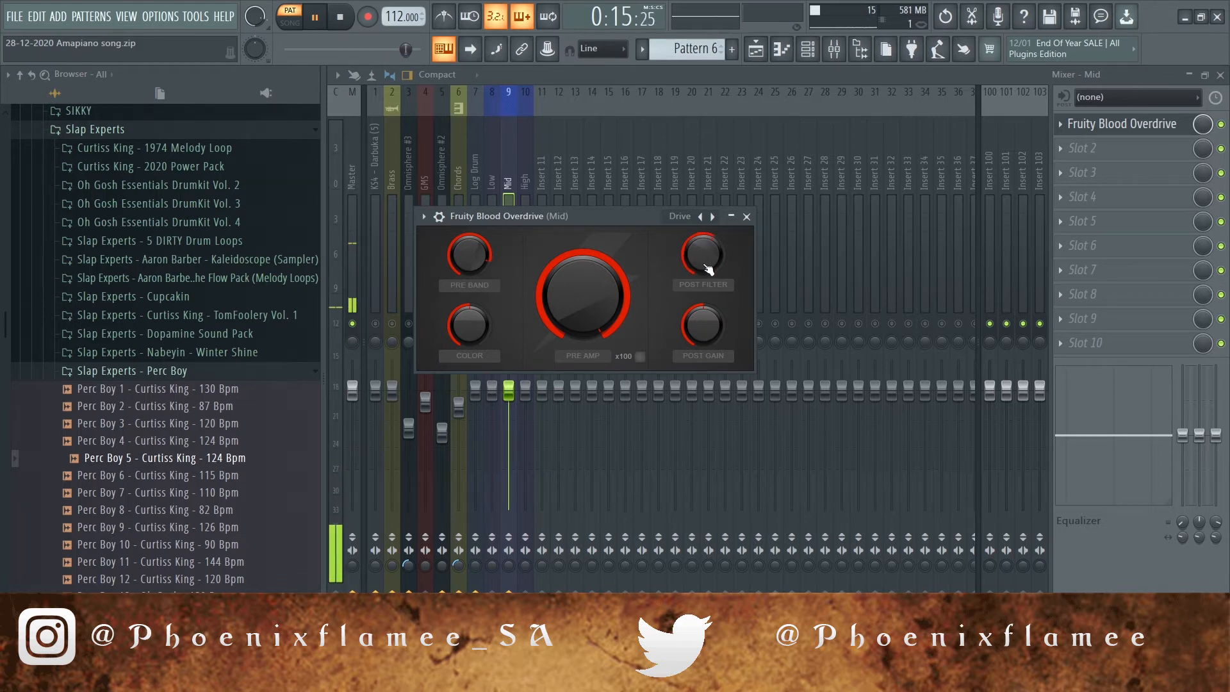
Step: Load Fruity Fast Dist into slot 1 of the High mixer track and apply The Heat preset
click(529, 172)
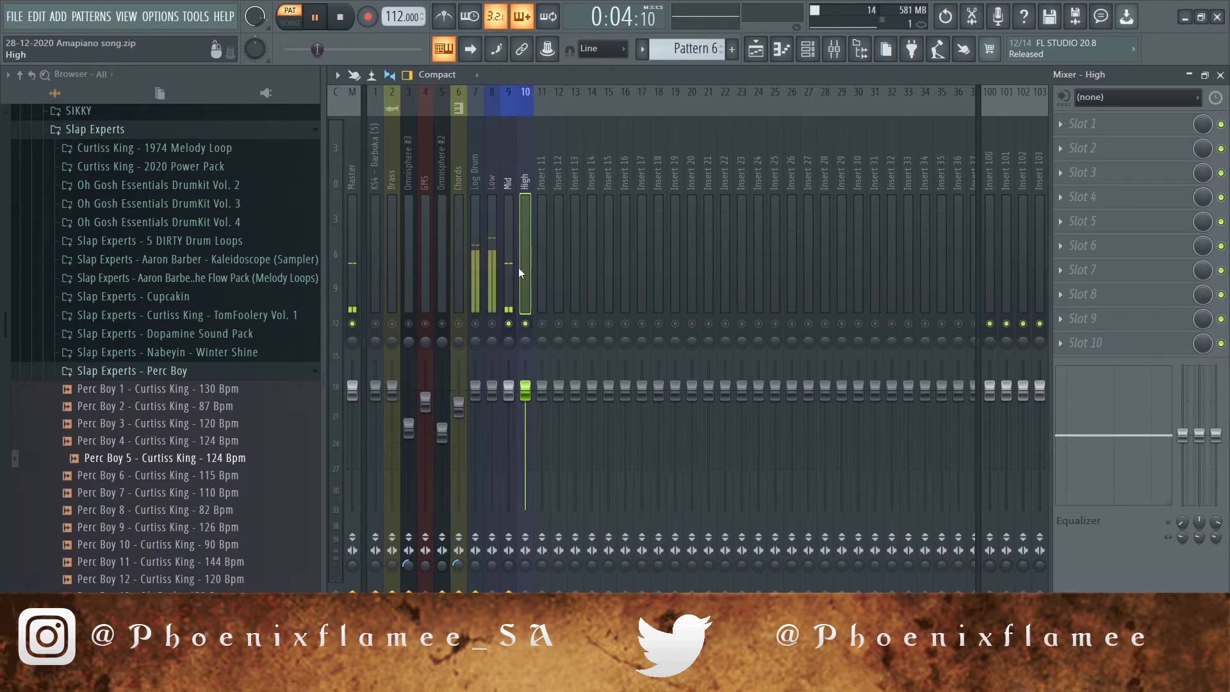
click(1083, 124)
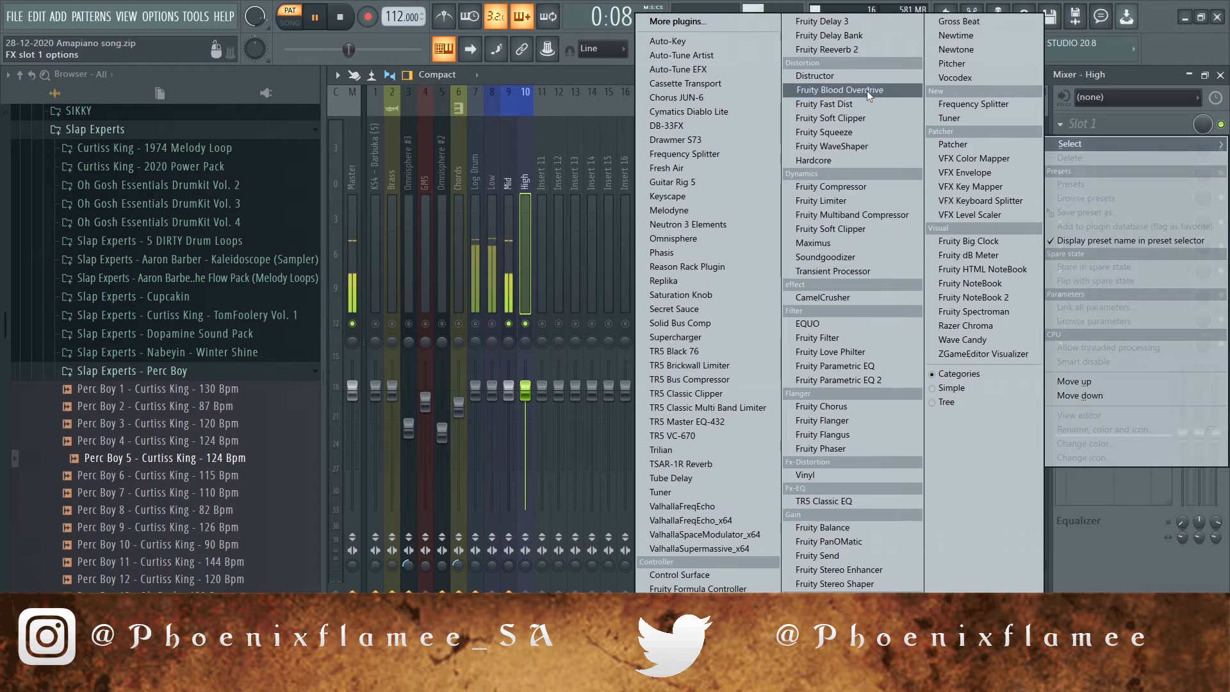
click(852, 100)
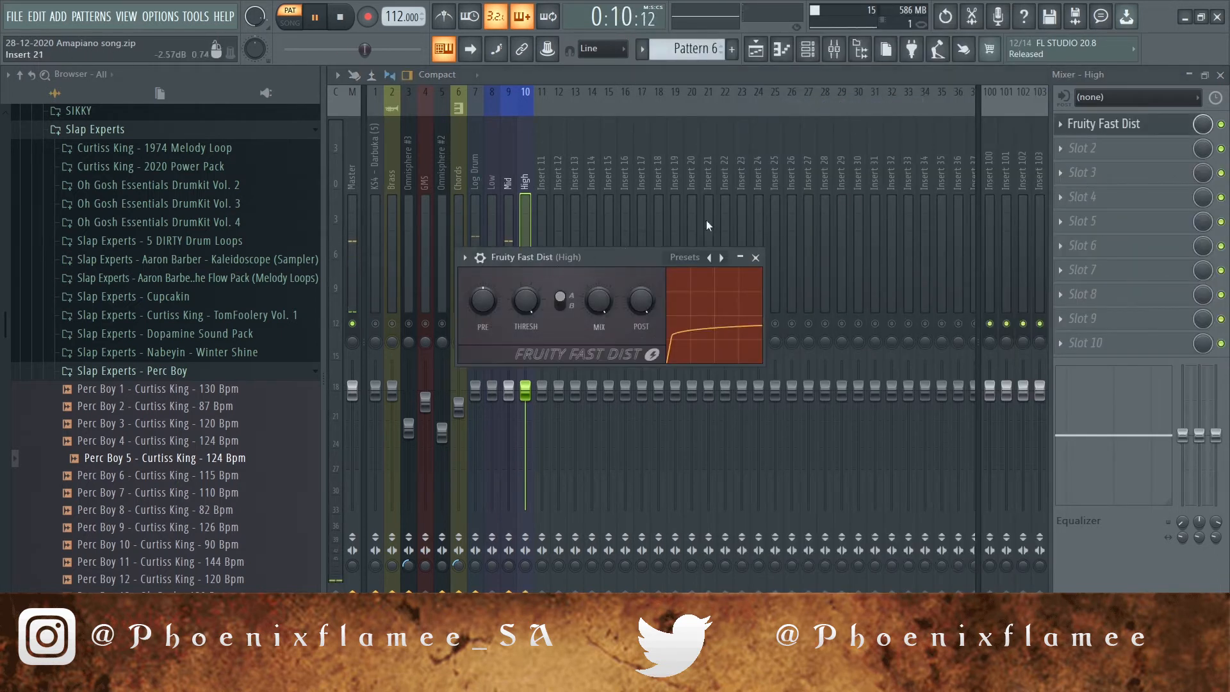
click(721, 257)
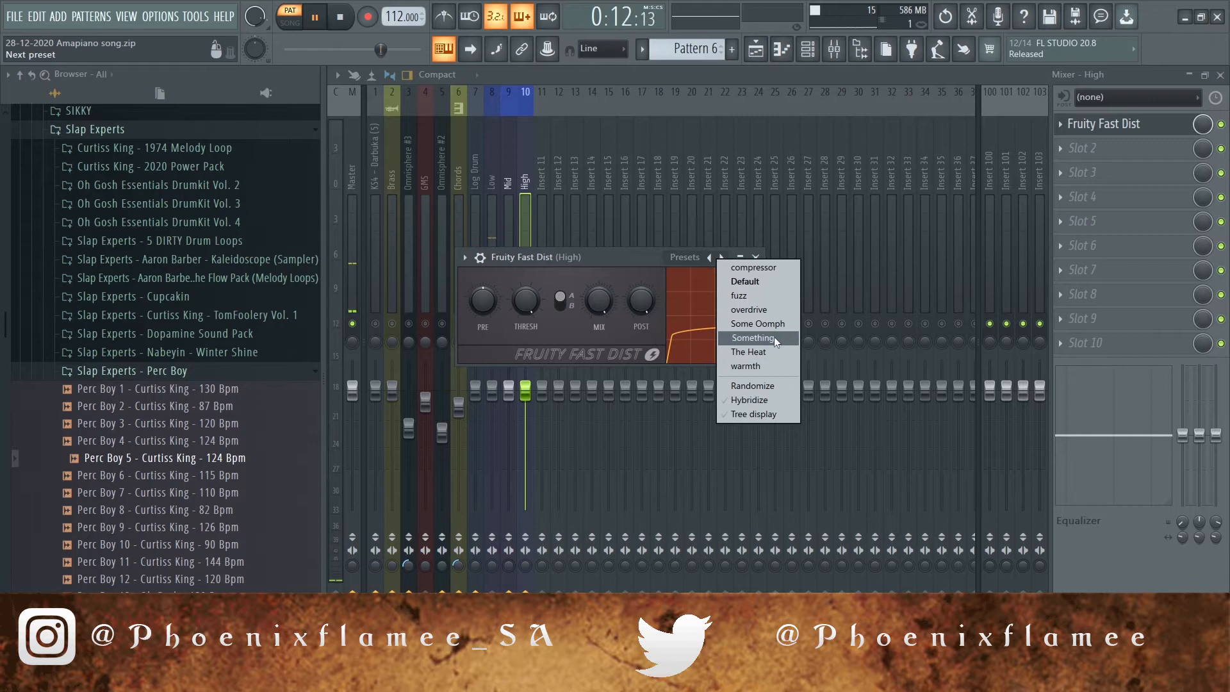
click(765, 351)
drag(640, 263, 828, 297)
Step: Mute the Mid track to audition the distorted High track alone, checking Fruity Fast Dist, and unmute Mid again
click(508, 323)
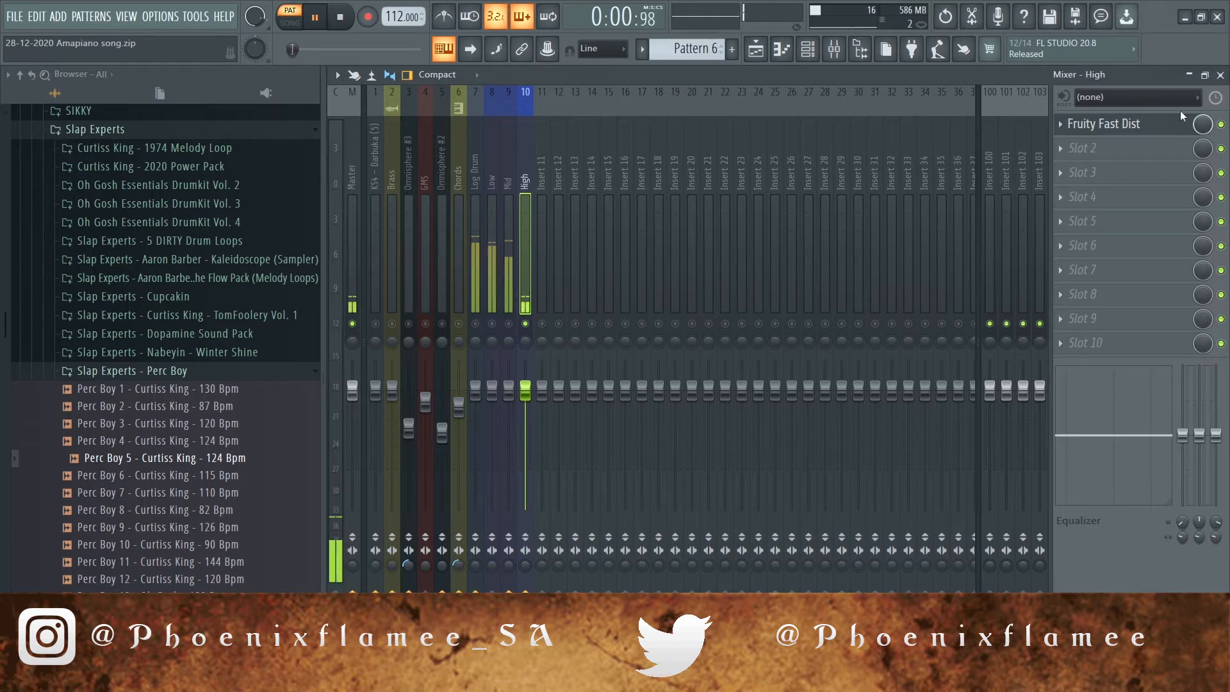
click(1127, 126)
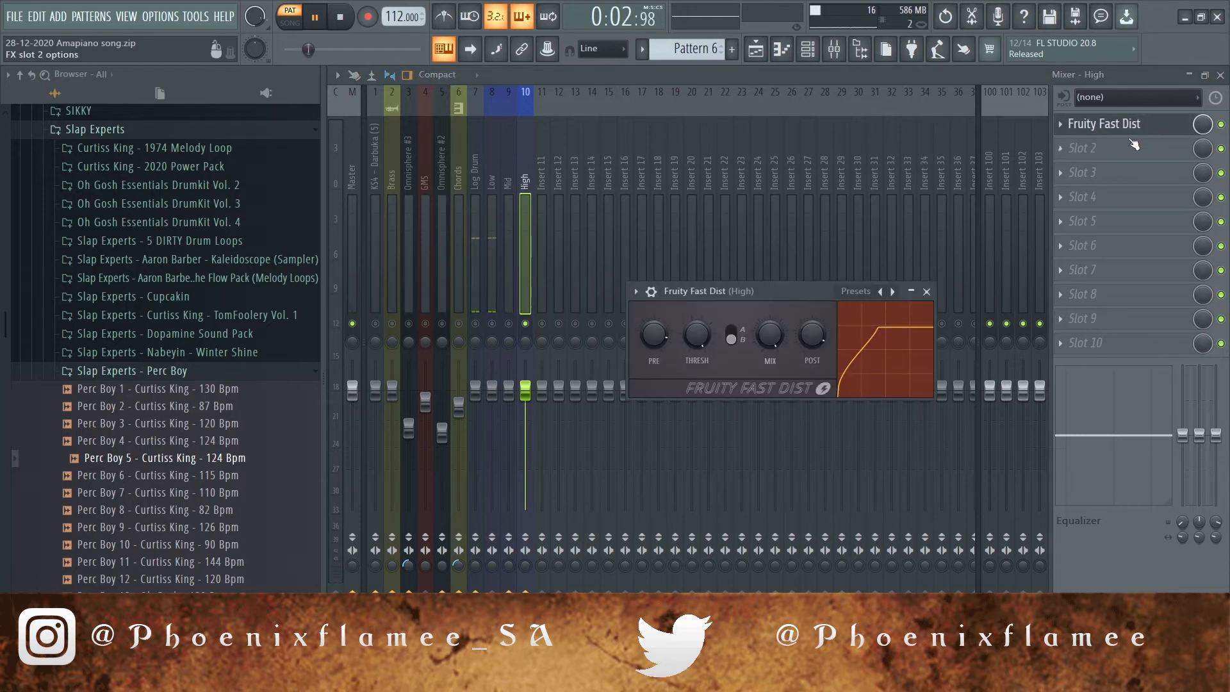
click(509, 323)
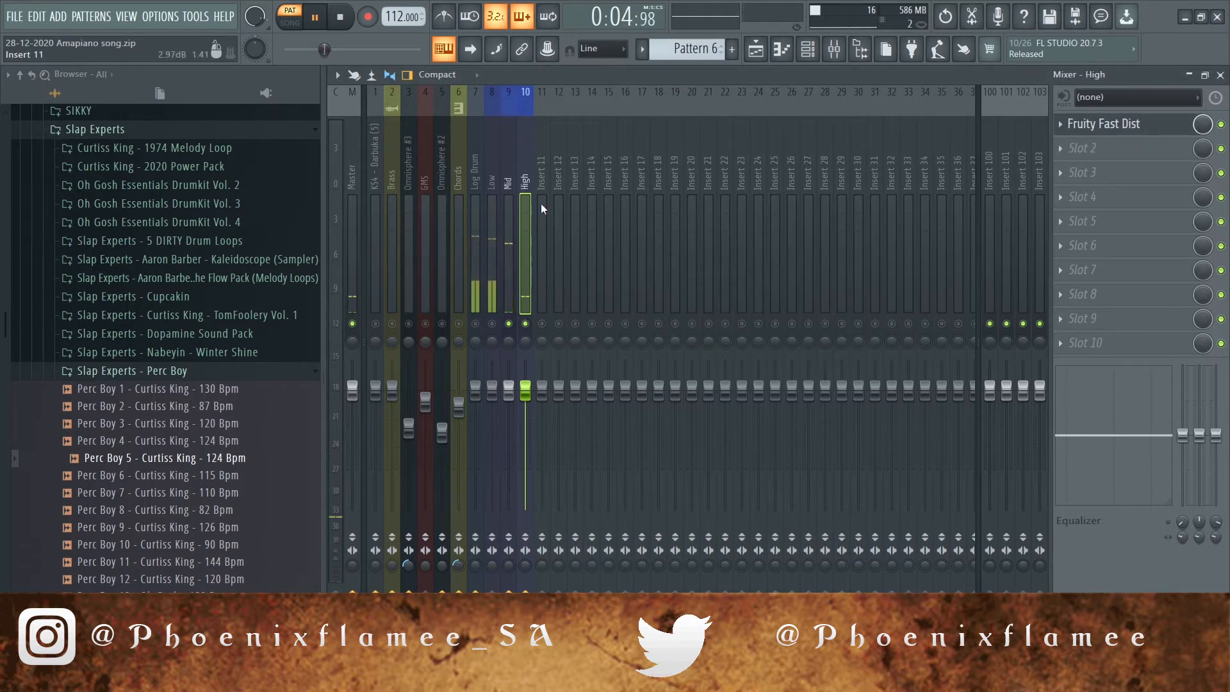
Step: Unmute the Low mixer track, listen to the Low, Mid and High bands together, and stop playback
click(493, 185)
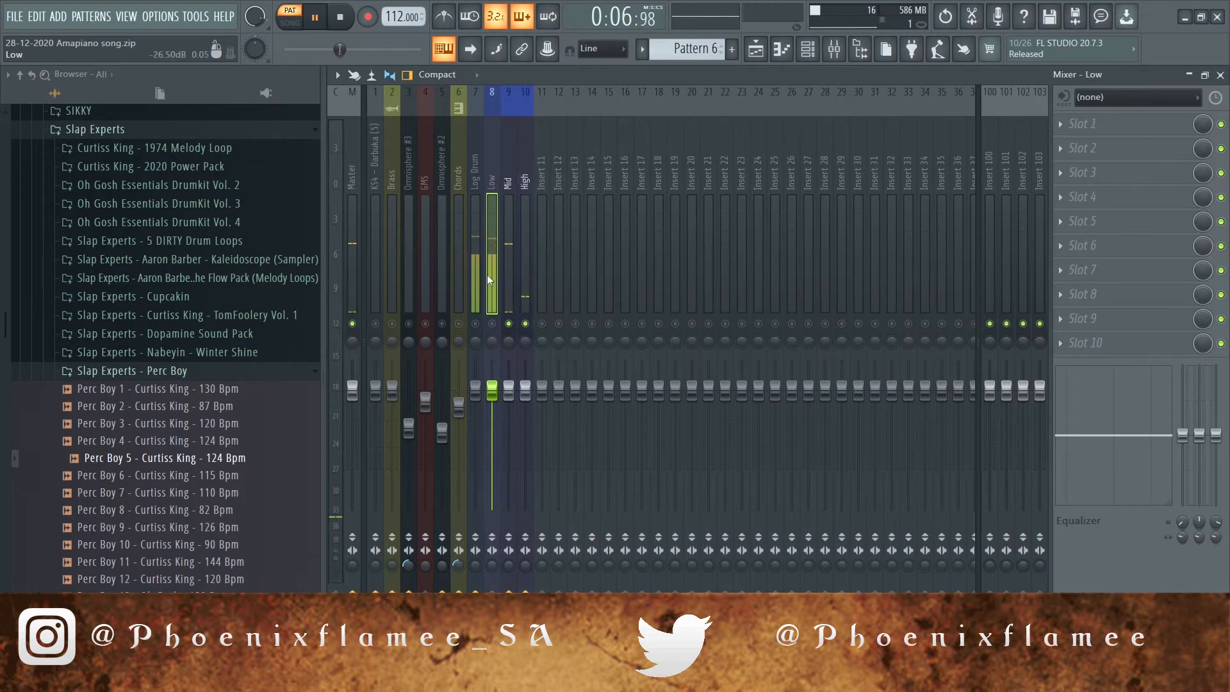
click(492, 324)
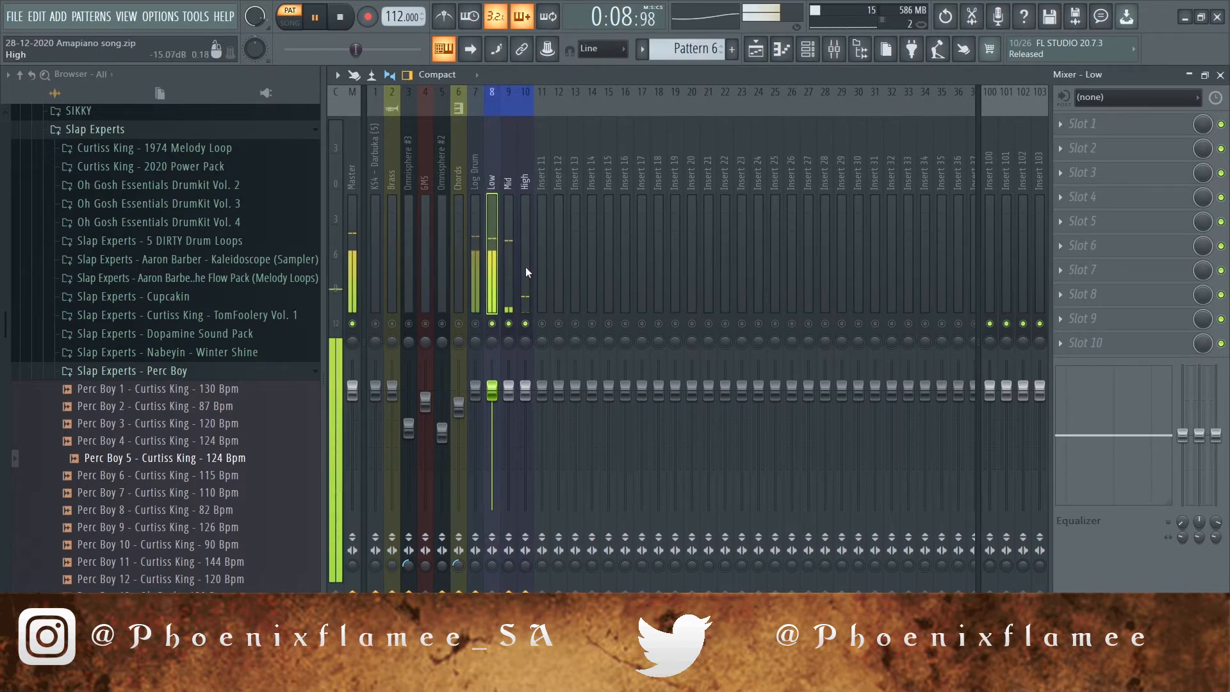
click(507, 189)
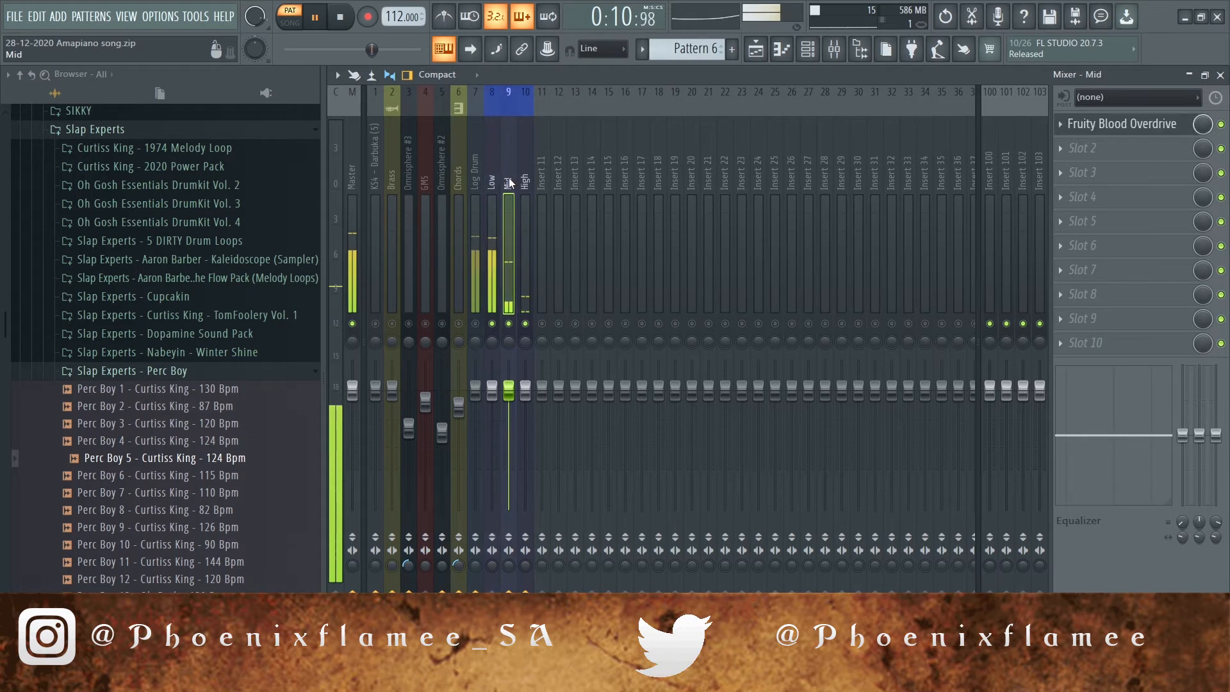
key(space)
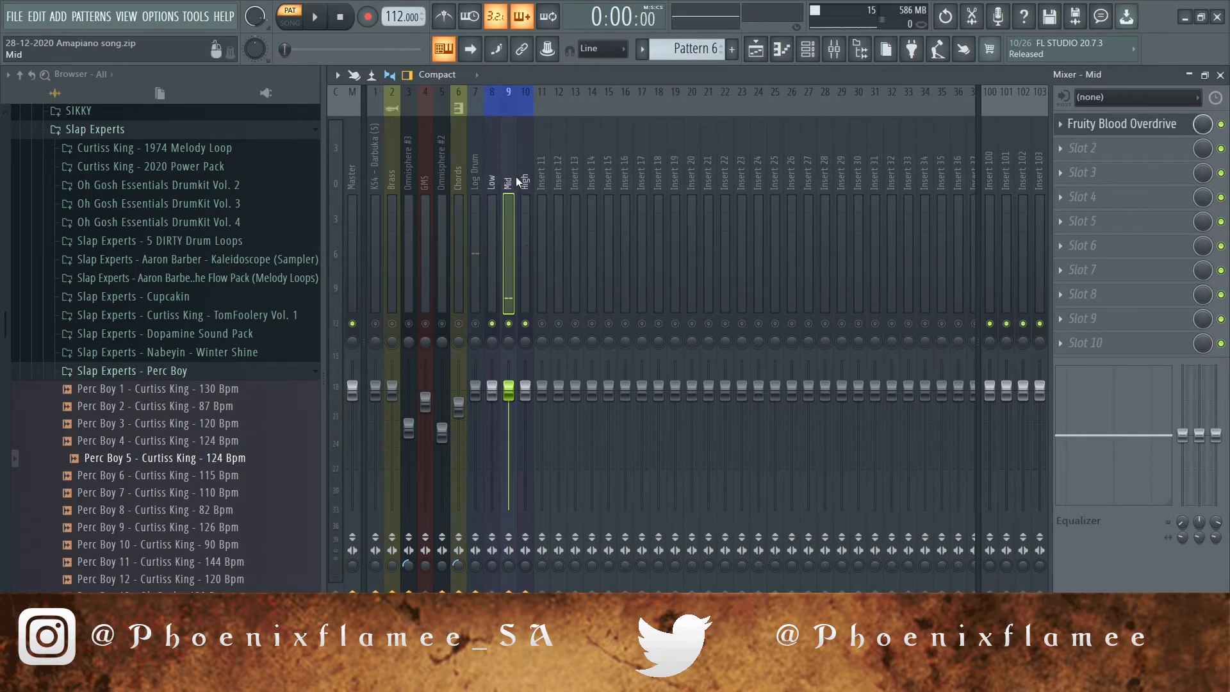
Step: Load Saturation Knob into slot 2 of the Mid mixer track, start playback and reposition the plugin window
click(1112, 153)
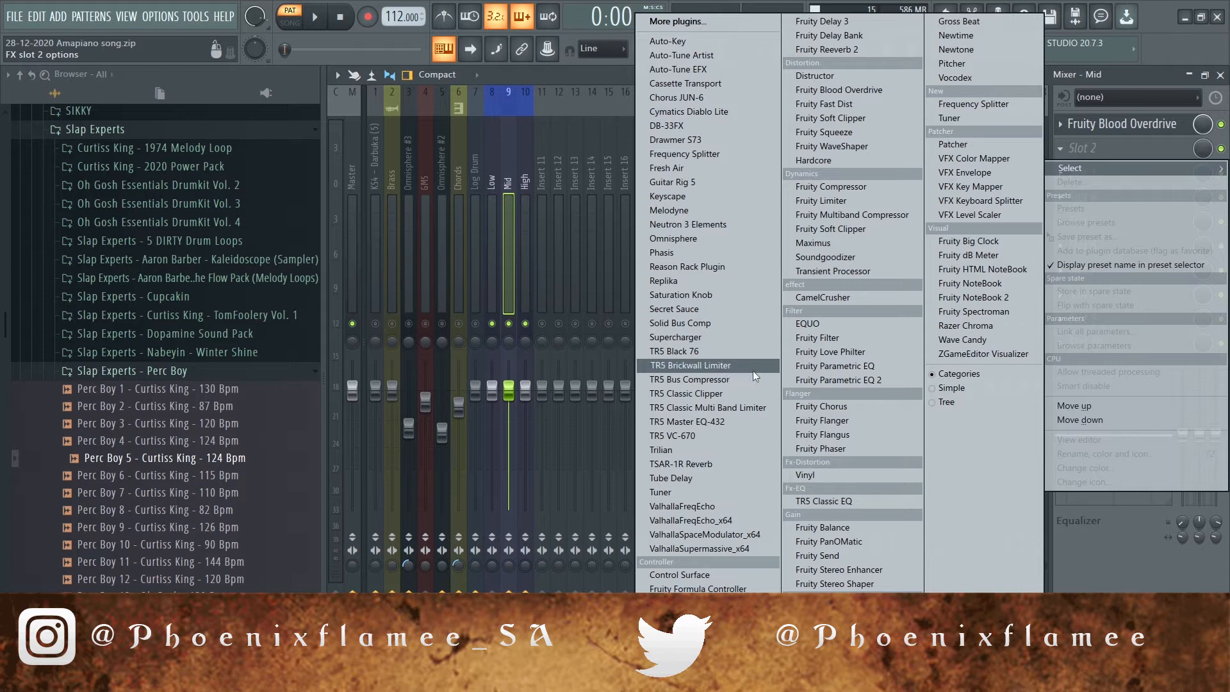
click(720, 295)
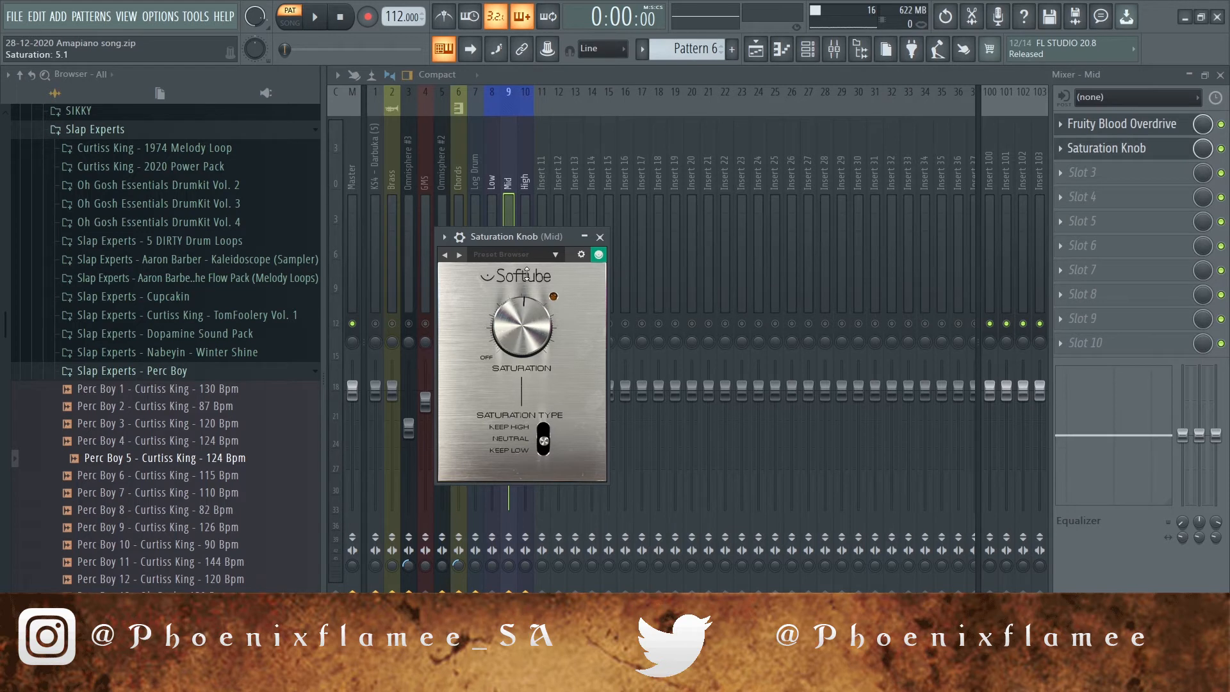
click(313, 19)
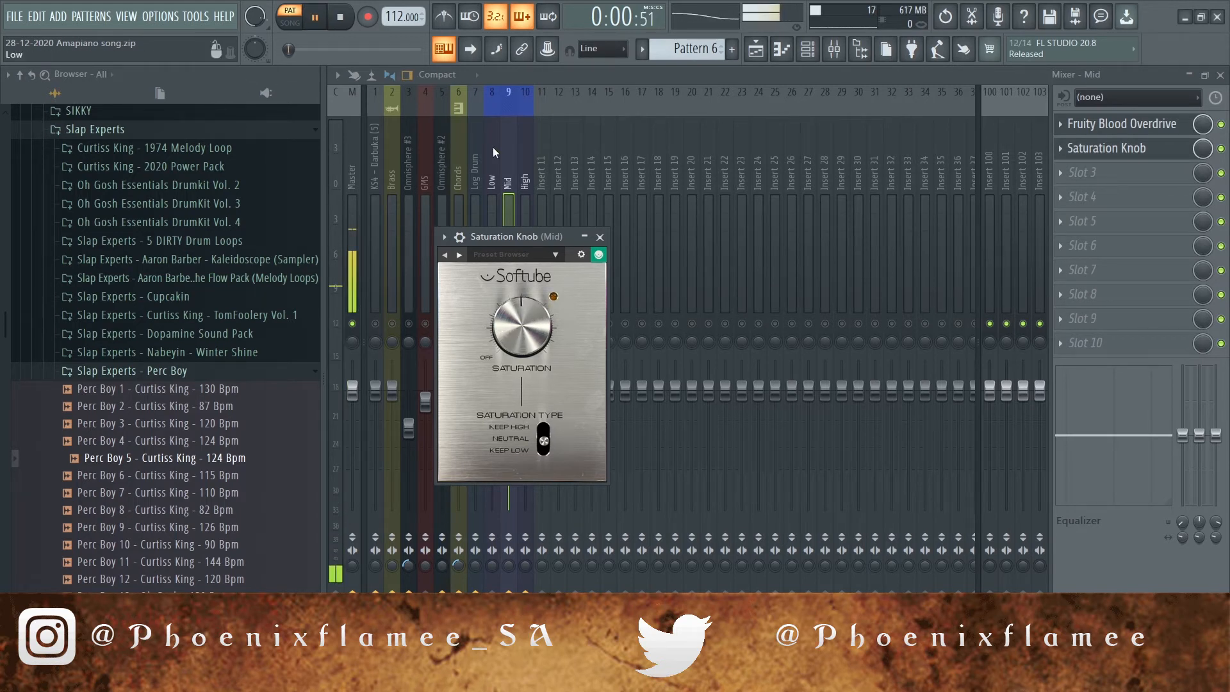
drag(532, 237, 687, 140)
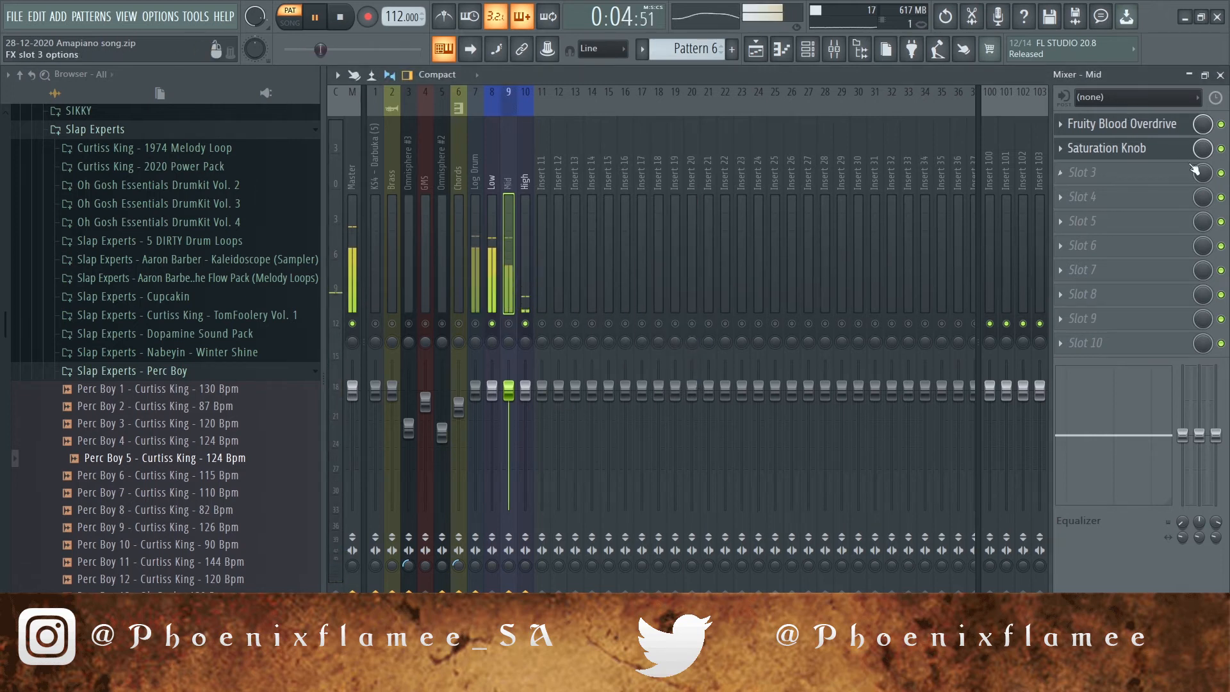
Step: Compare the Mid band with Saturation Knob's Keep Low type enabled and bypassed, and leave the effect bypassed
click(1221, 148)
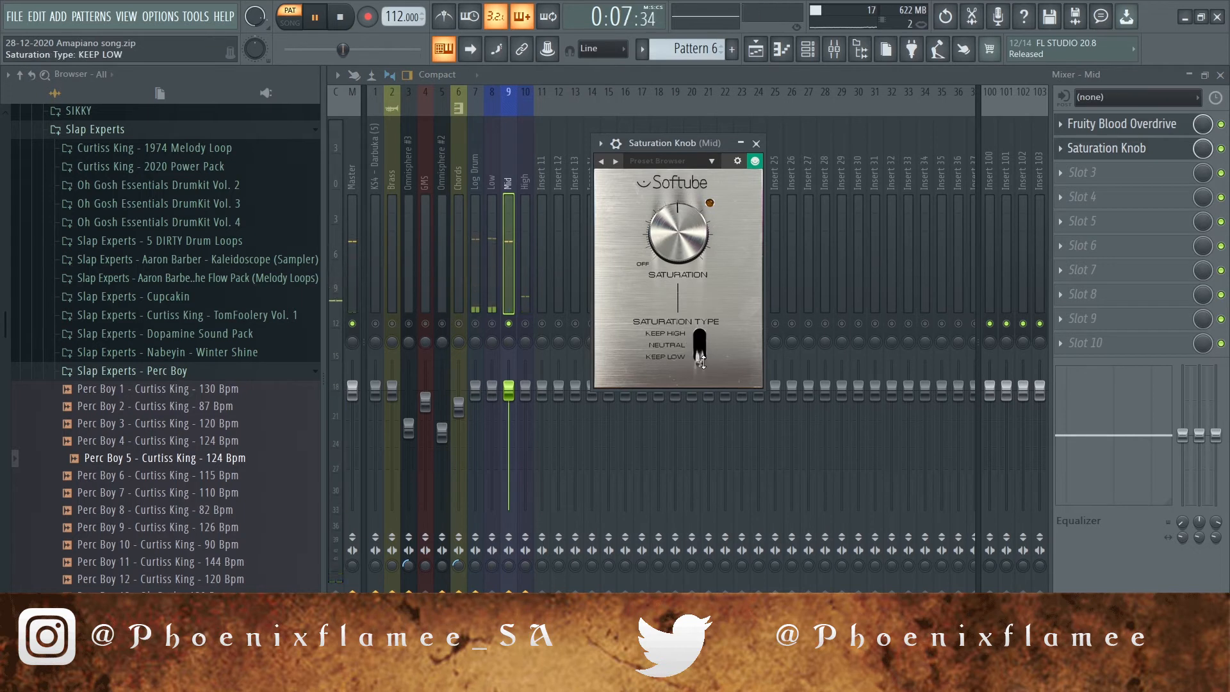
click(1221, 149)
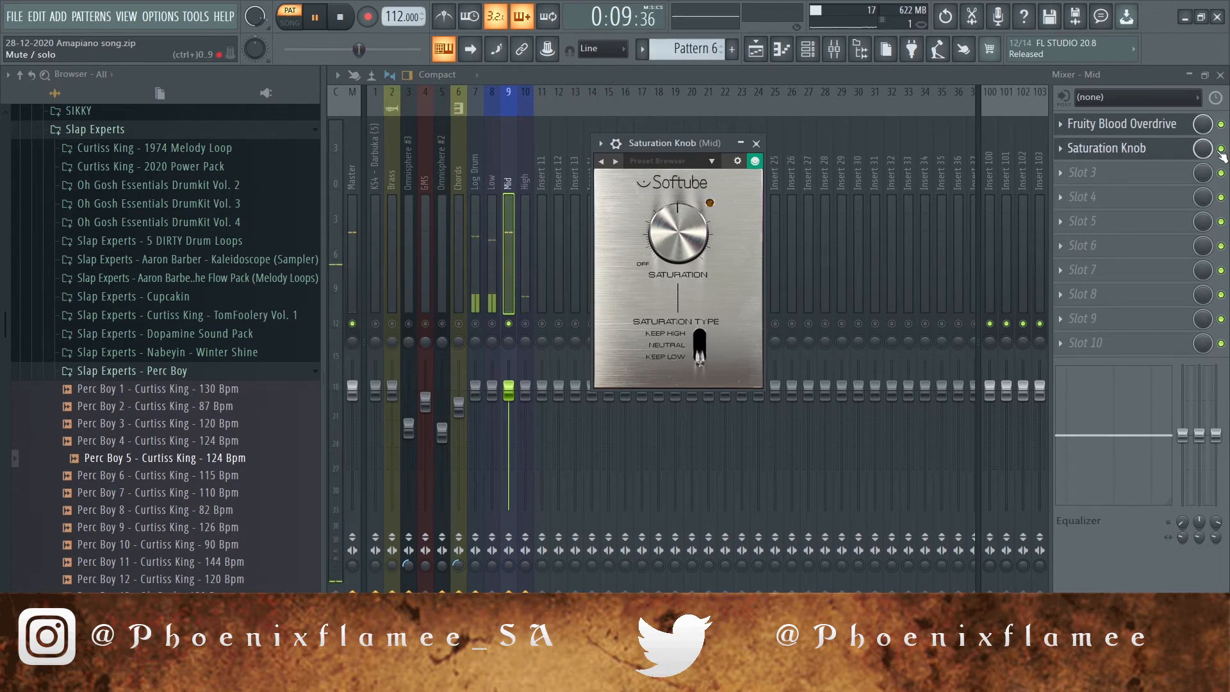
click(1107, 149)
Step: Load CamelCrusher into slot 3 of the Mid mixer track, apply its Bass Maker patch and review its distortion settings
click(1099, 173)
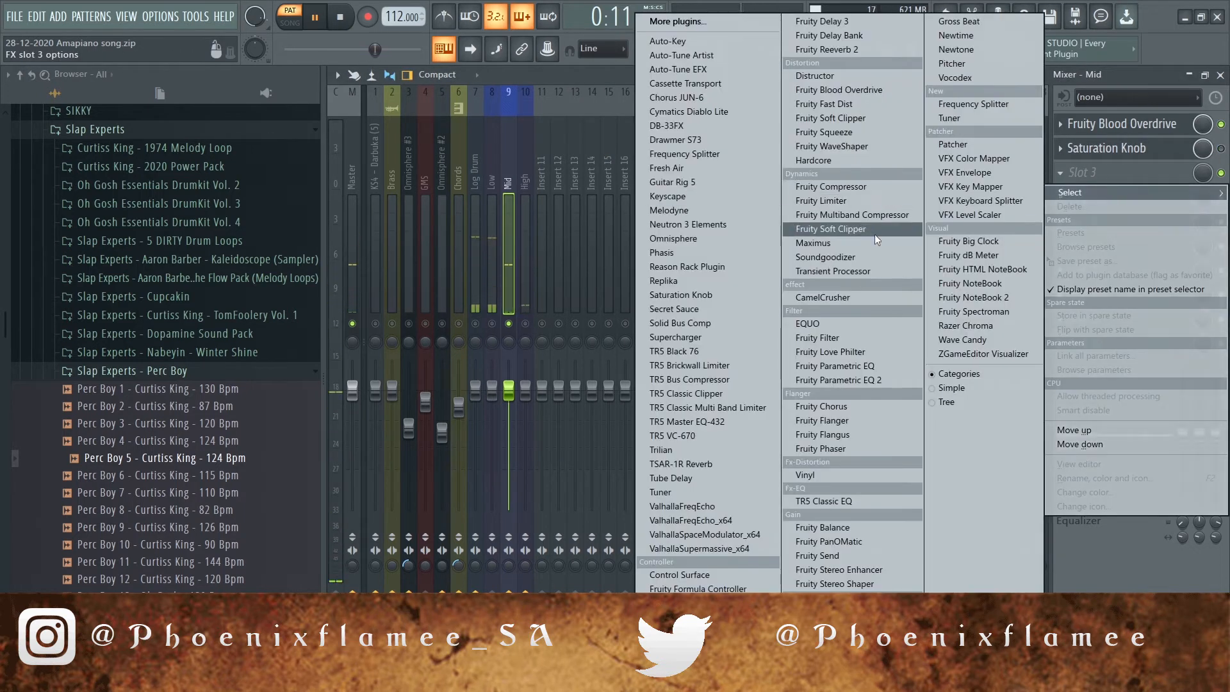
click(848, 298)
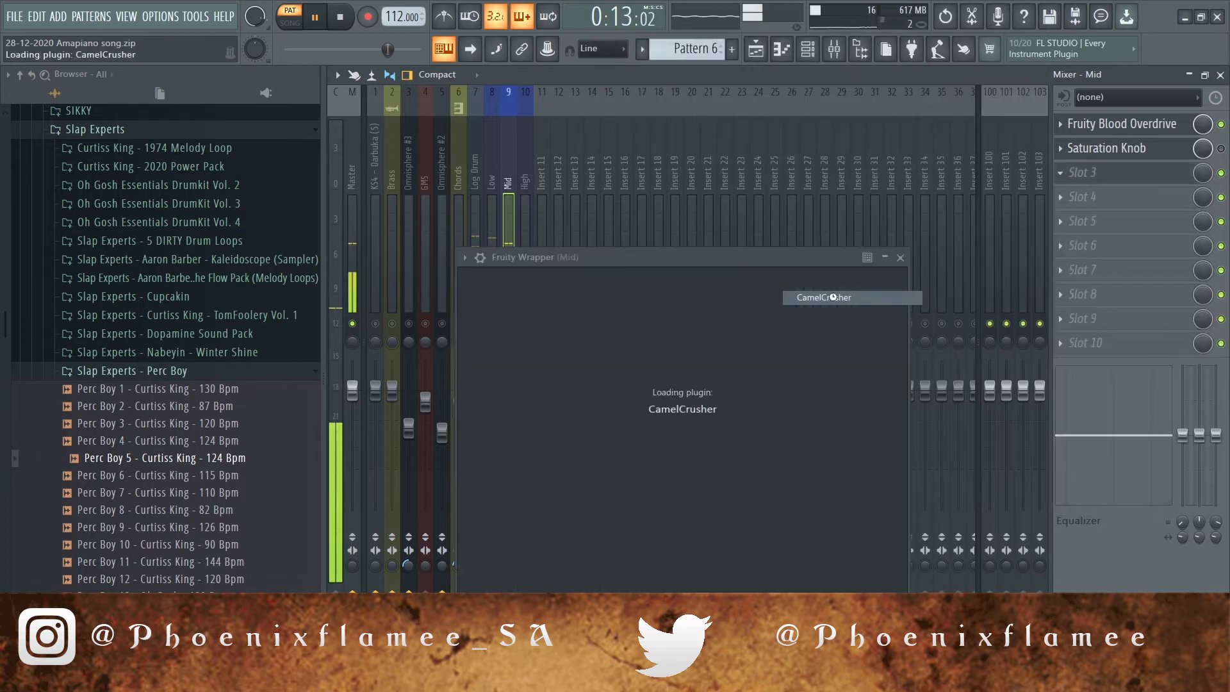
click(525, 347)
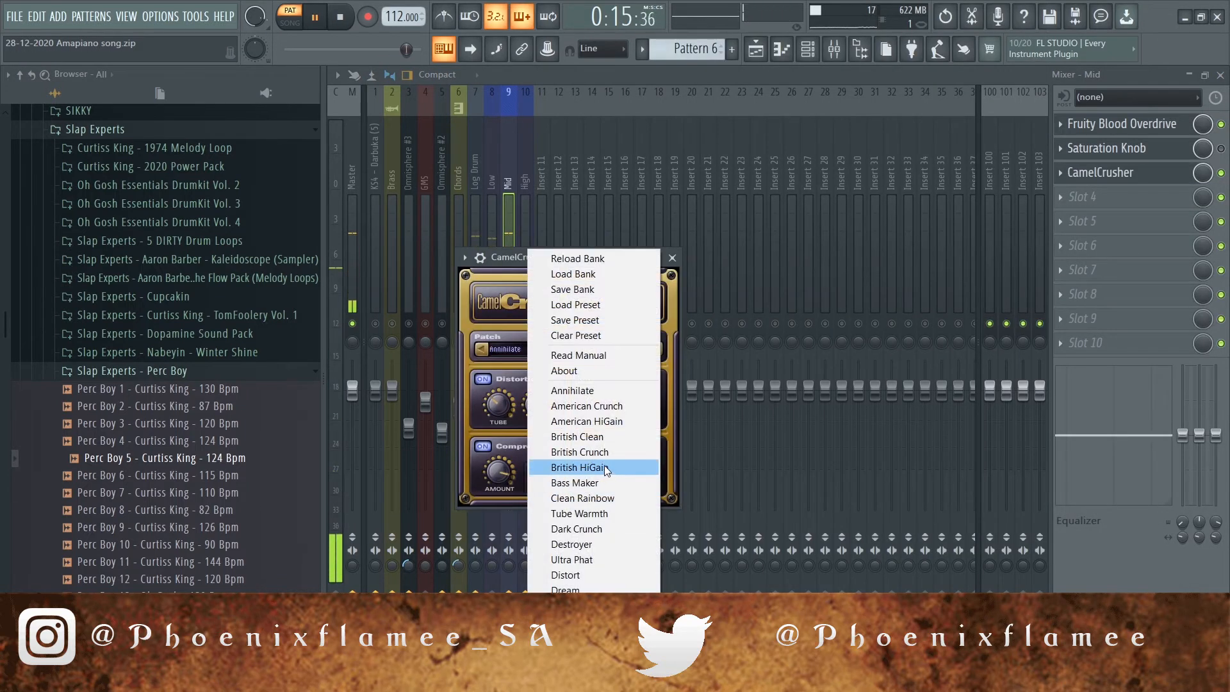
click(589, 483)
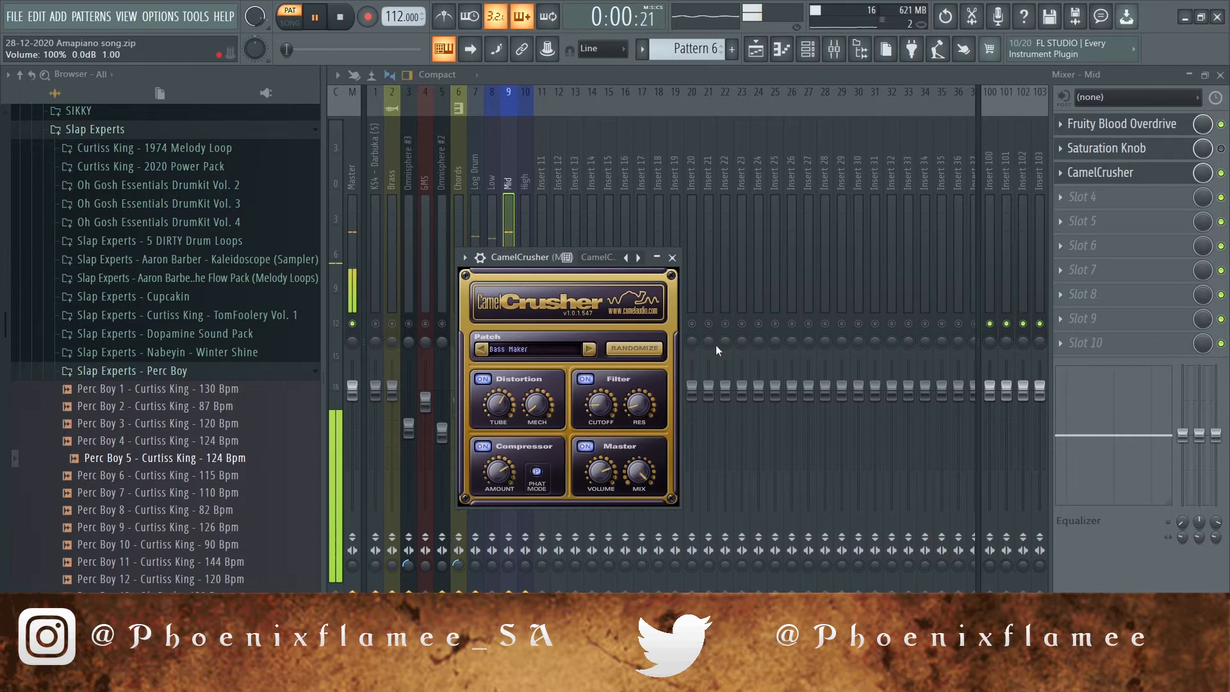
click(672, 257)
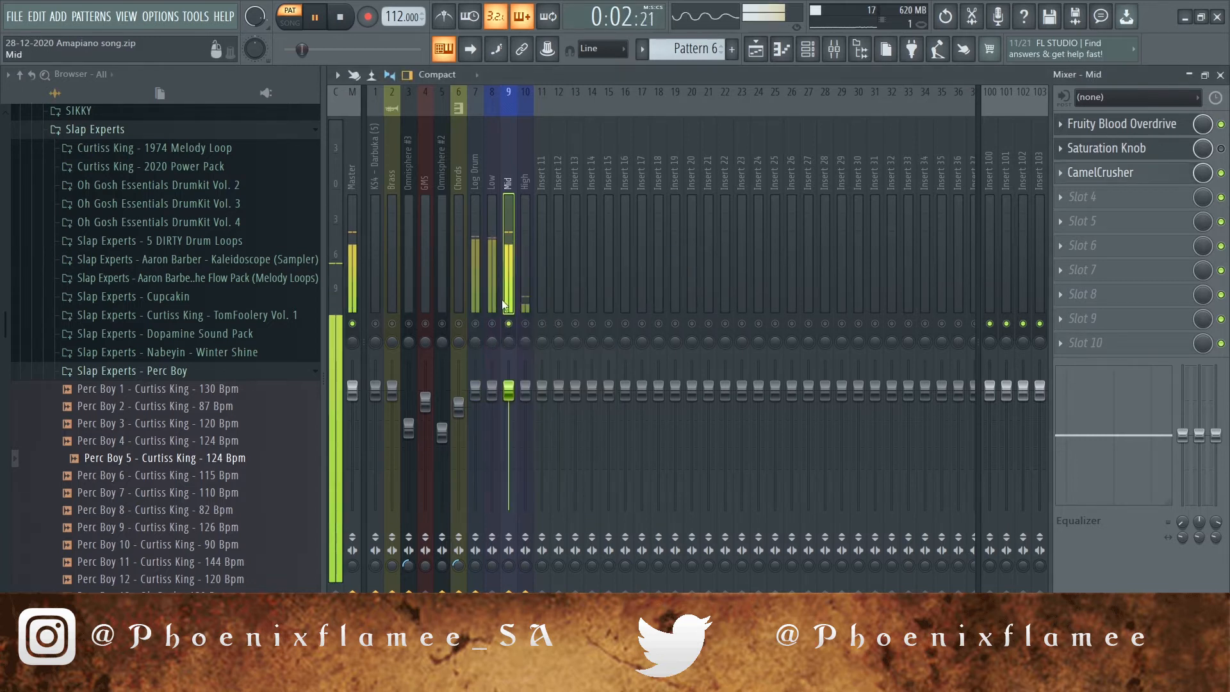
click(1160, 176)
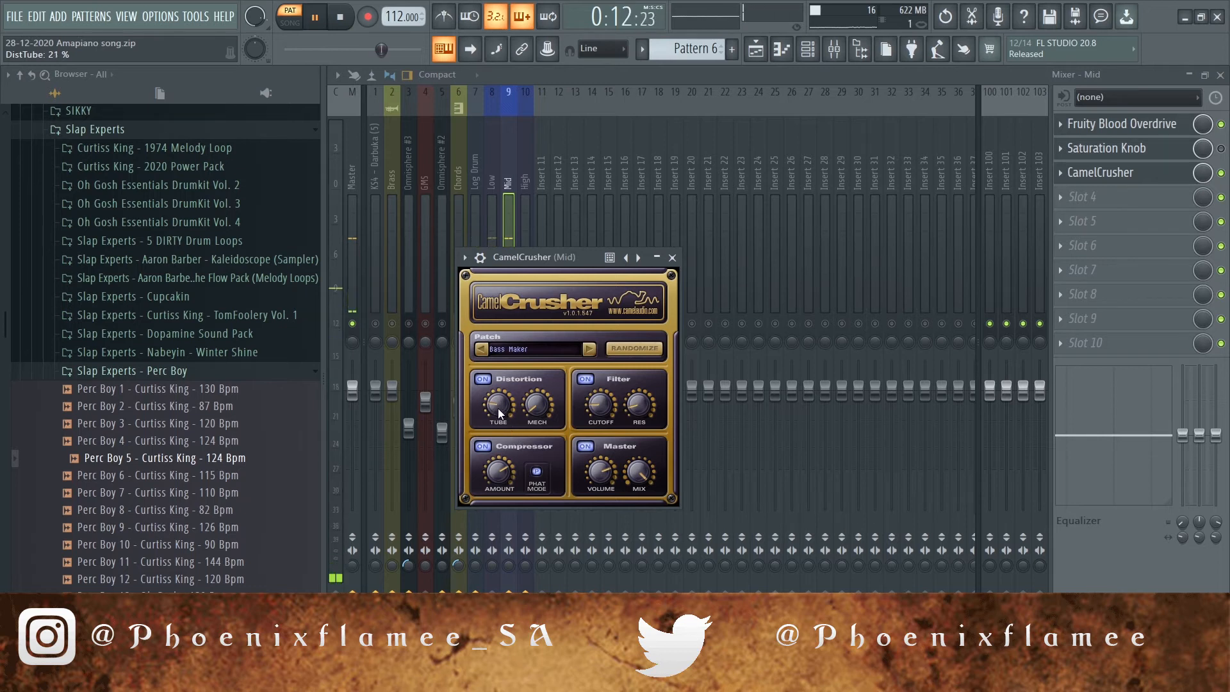
click(672, 257)
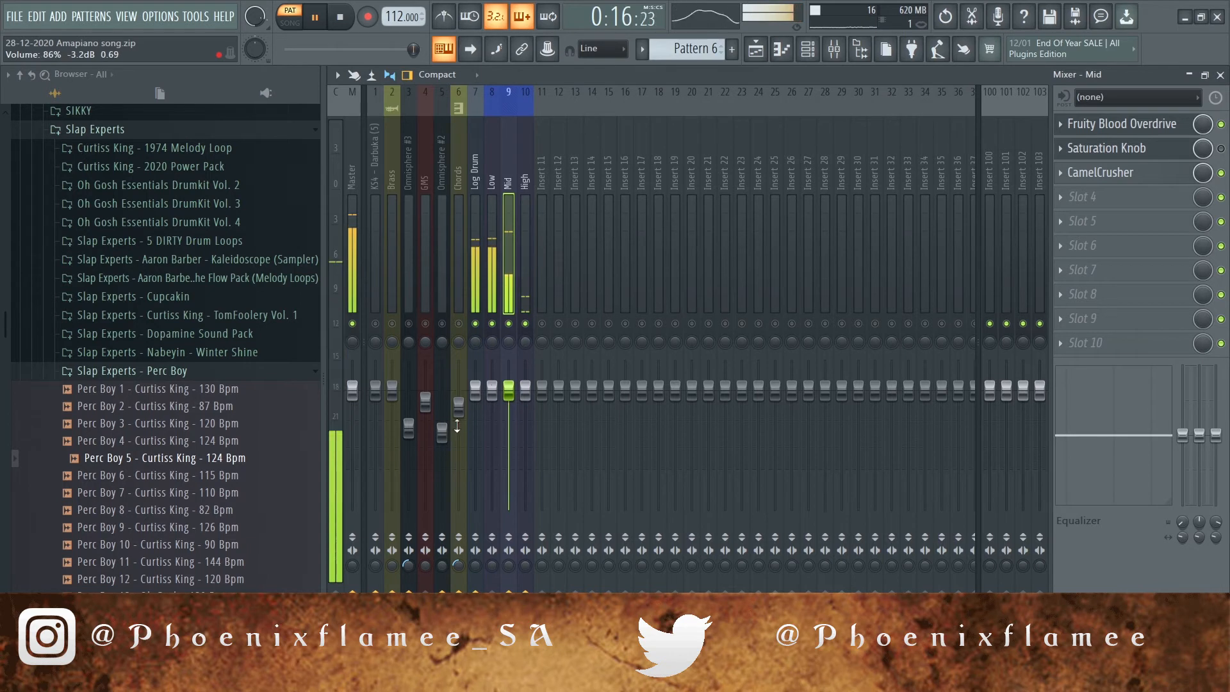
Step: Lower the faders of the Log Drum, Mid and High mixer tracks, bringing Mid to about -6.1 dB
drag(475, 389, 475, 405)
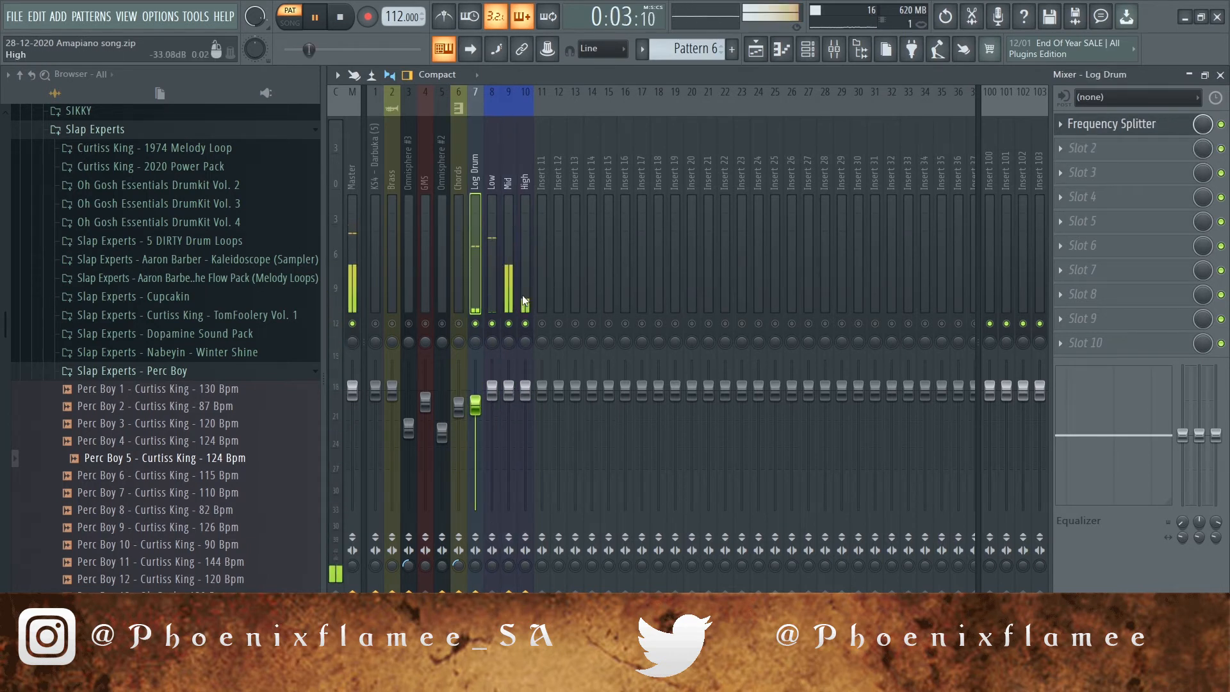
drag(508, 391, 509, 421)
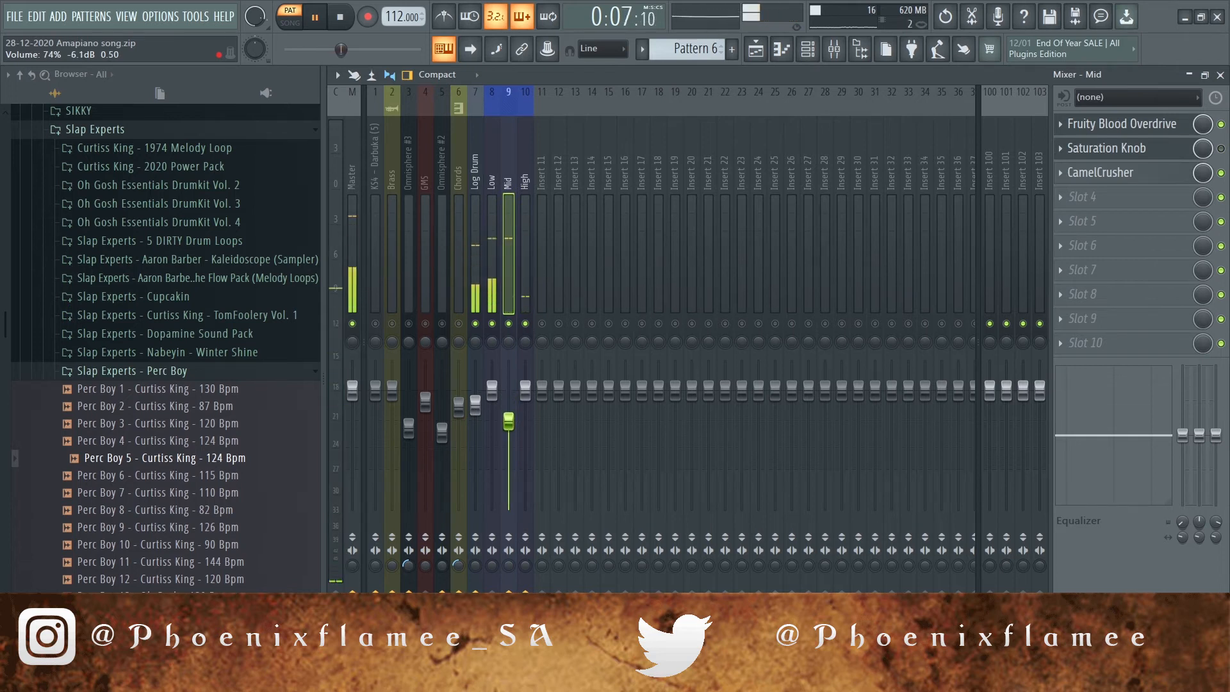
mouse_move(526, 390)
mouse_down()
mouse_move(508, 423)
mouse_move(525, 410)
mouse_up()
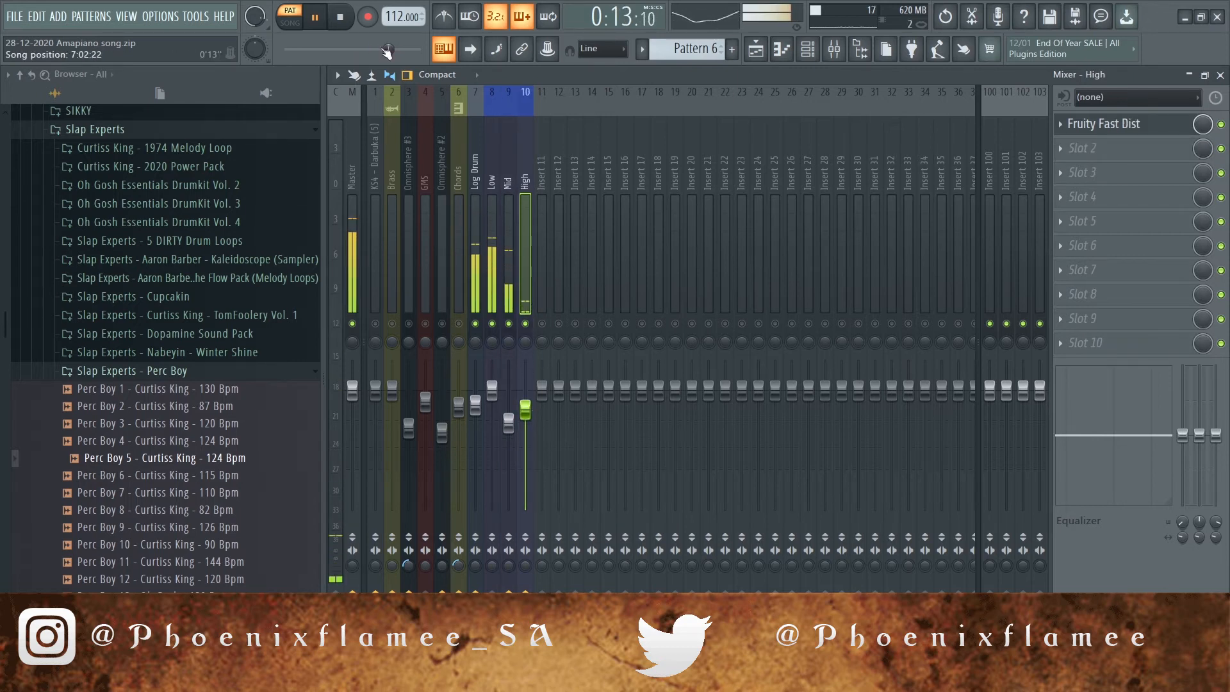
click(475, 173)
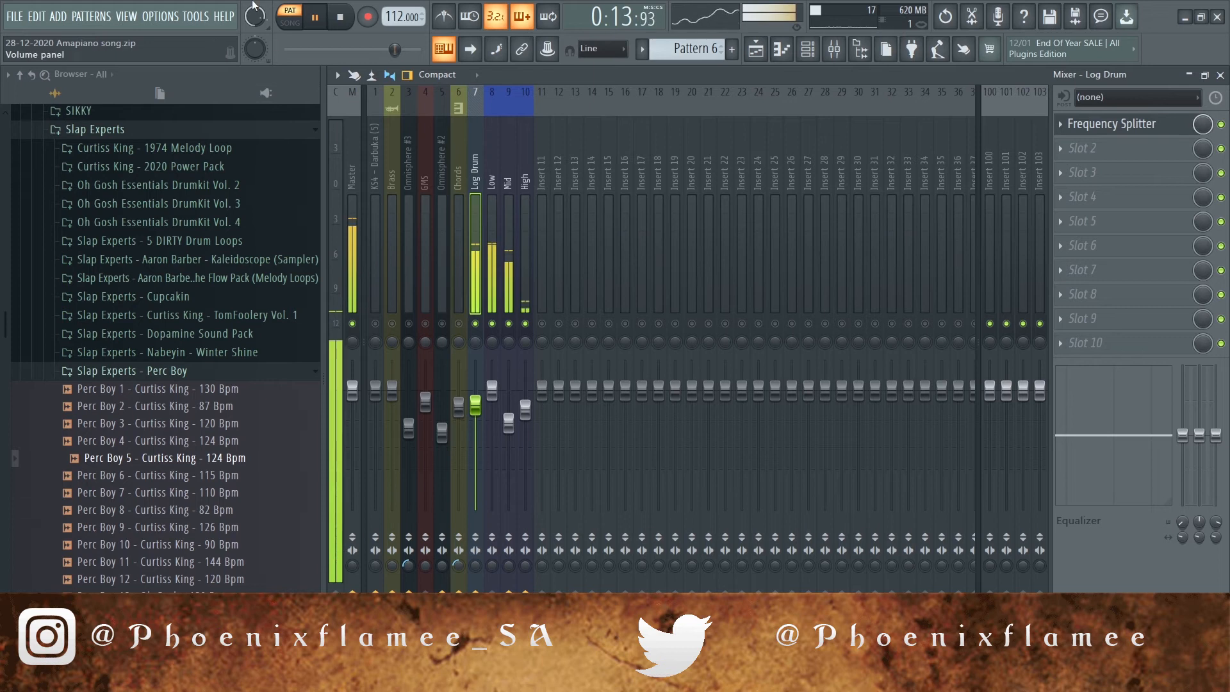
Step: Switch playback to song mode and play the arrangement from the Bass Comes in marker in the playlist
click(296, 26)
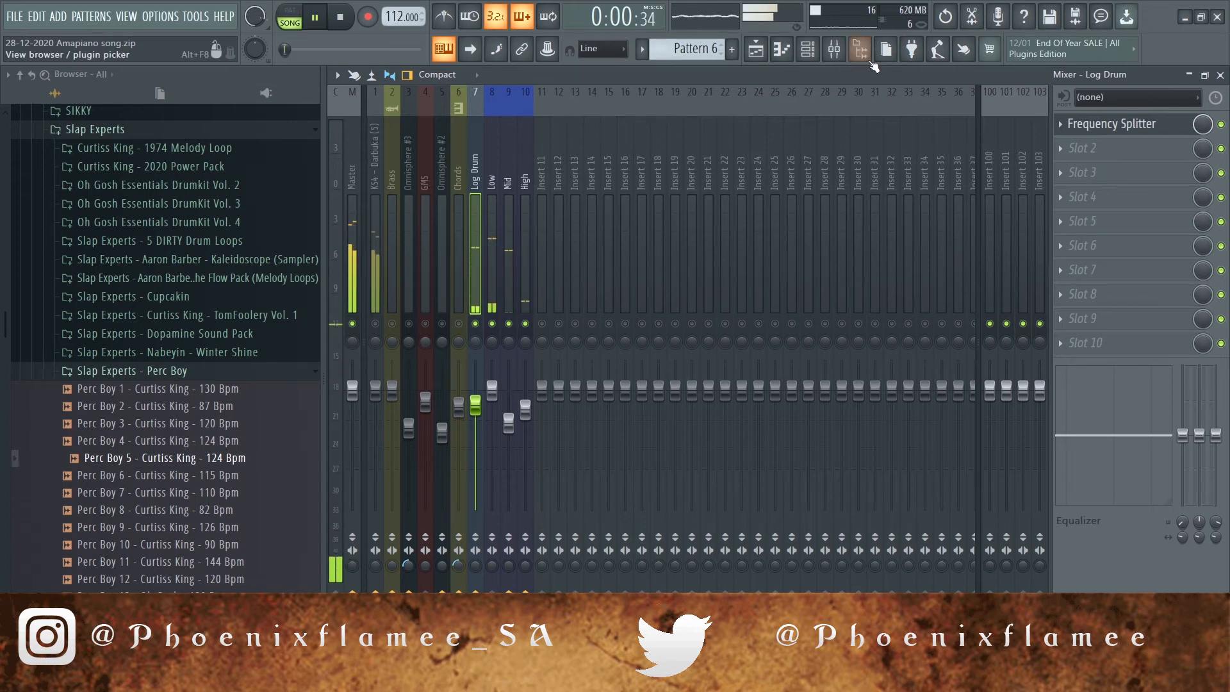
click(834, 49)
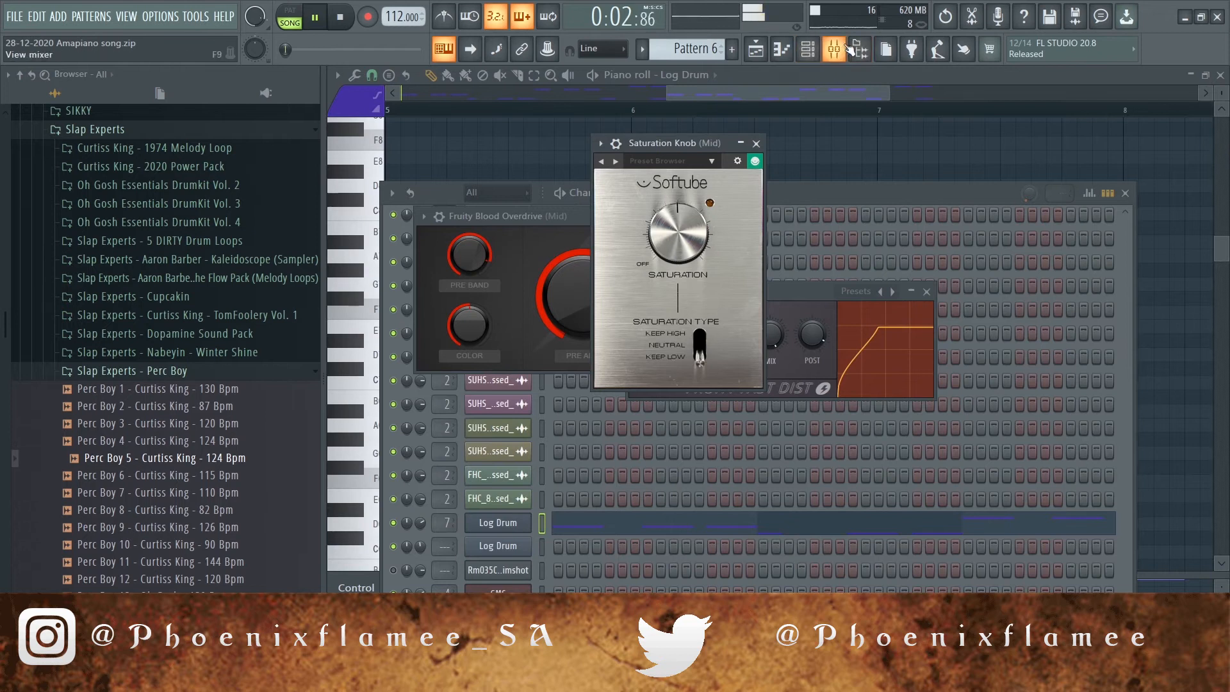
click(845, 48)
click(809, 51)
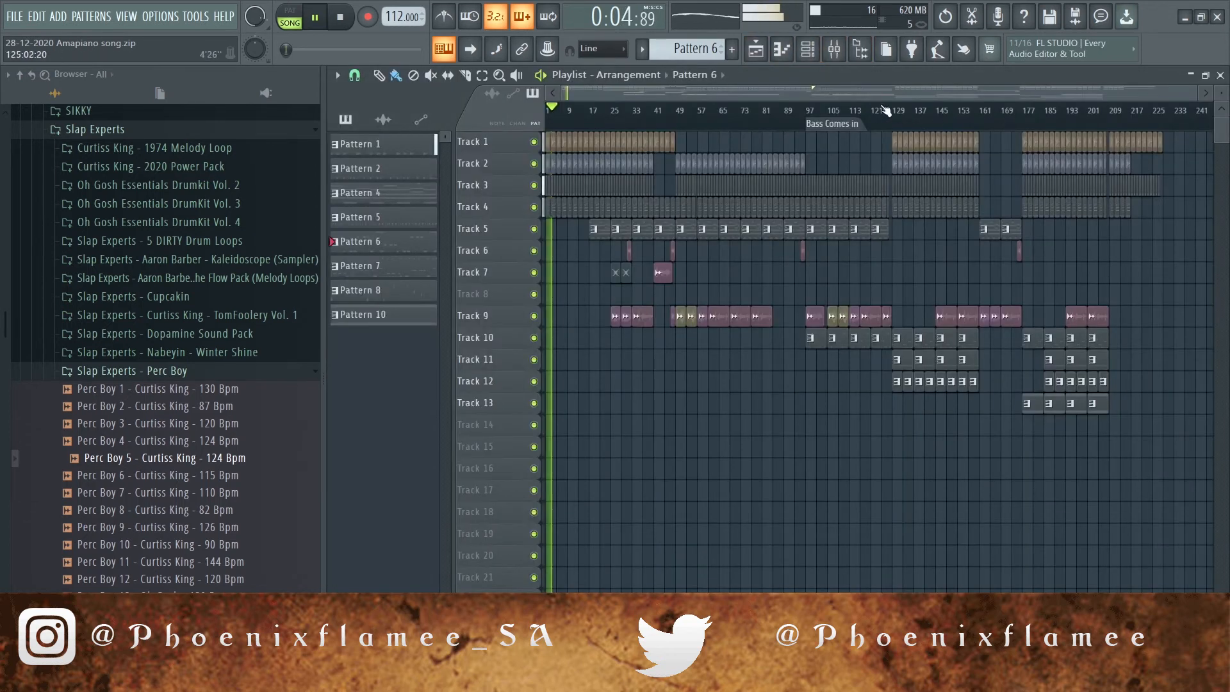
click(809, 120)
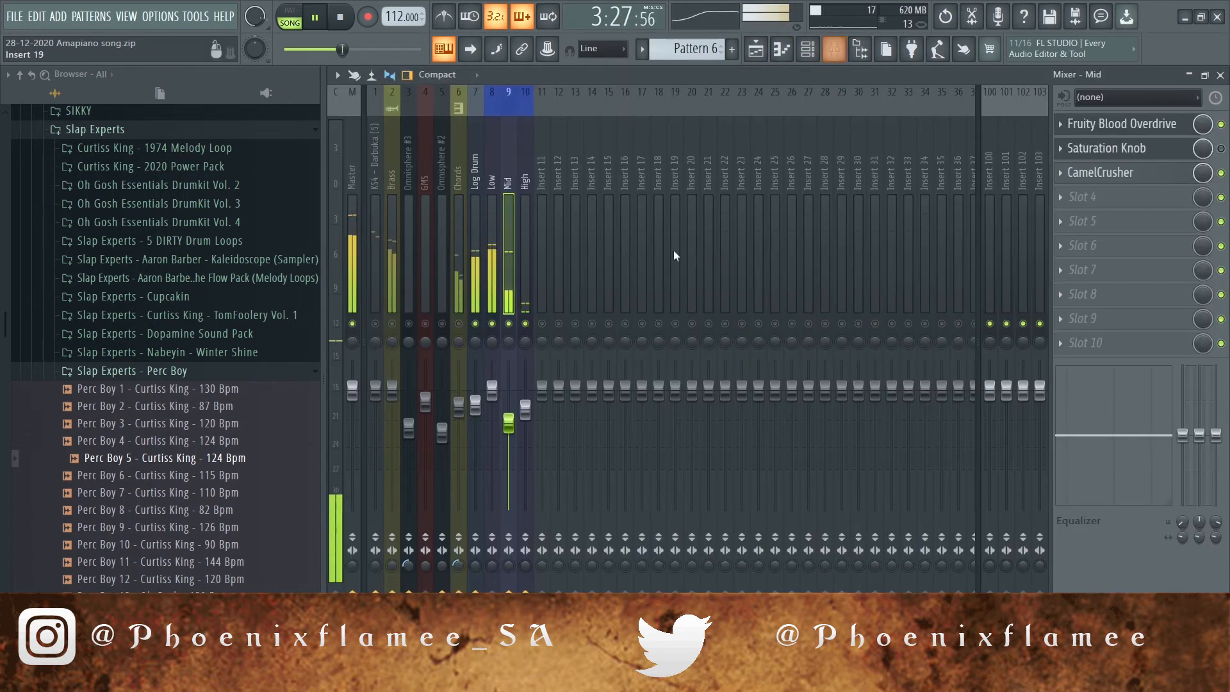
Step: Unmute all mixer tracks so the log drum bands play with the full mix, and restart playback
click(834, 49)
right_click(508, 324)
right_click(508, 324)
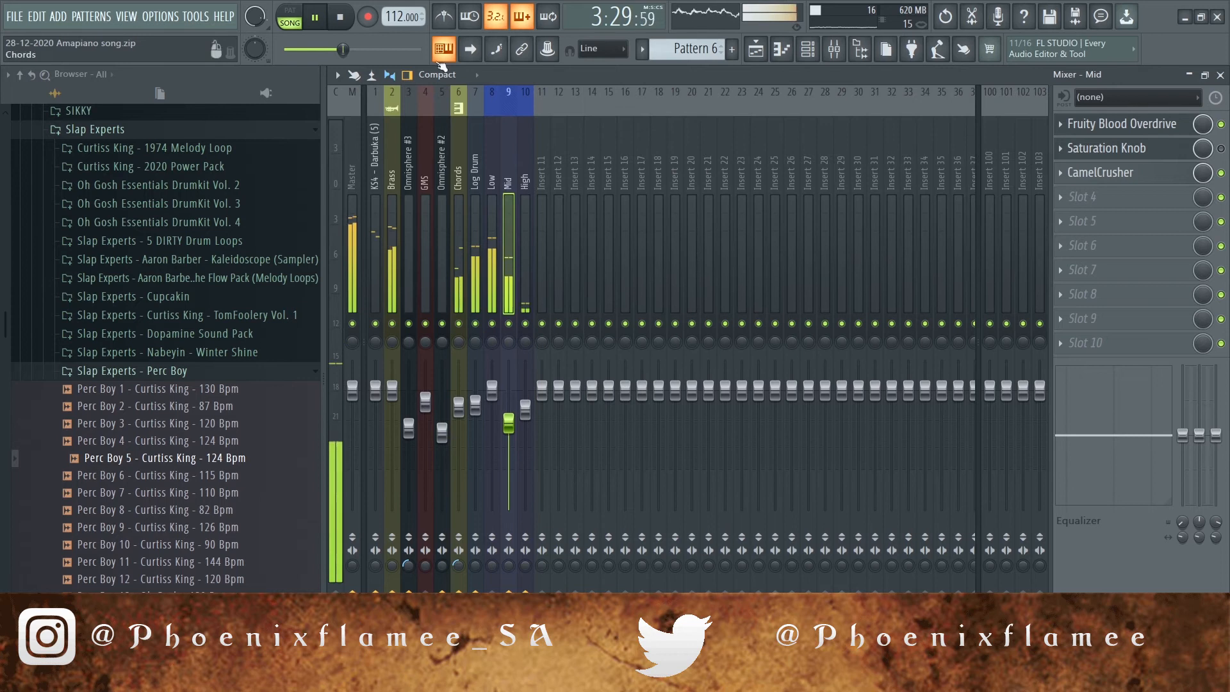
click(340, 19)
click(317, 18)
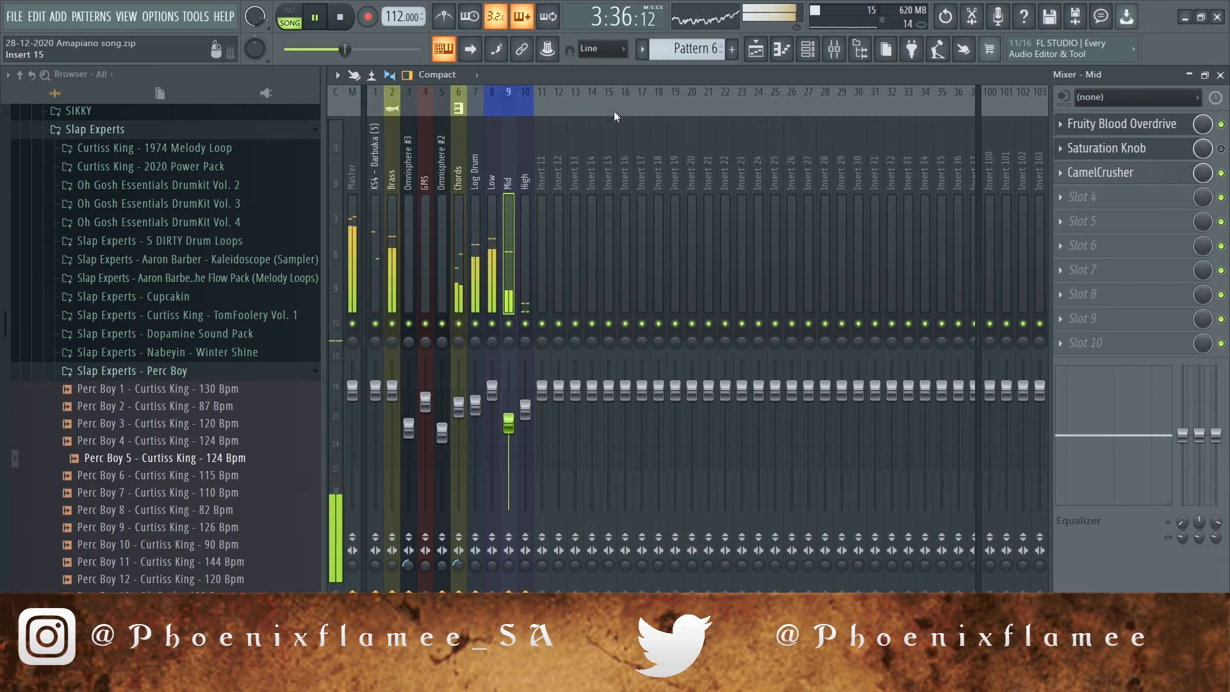
Step: Stop the song and replay it in the playlist from the Bass Comes in marker at bar 97
click(756, 48)
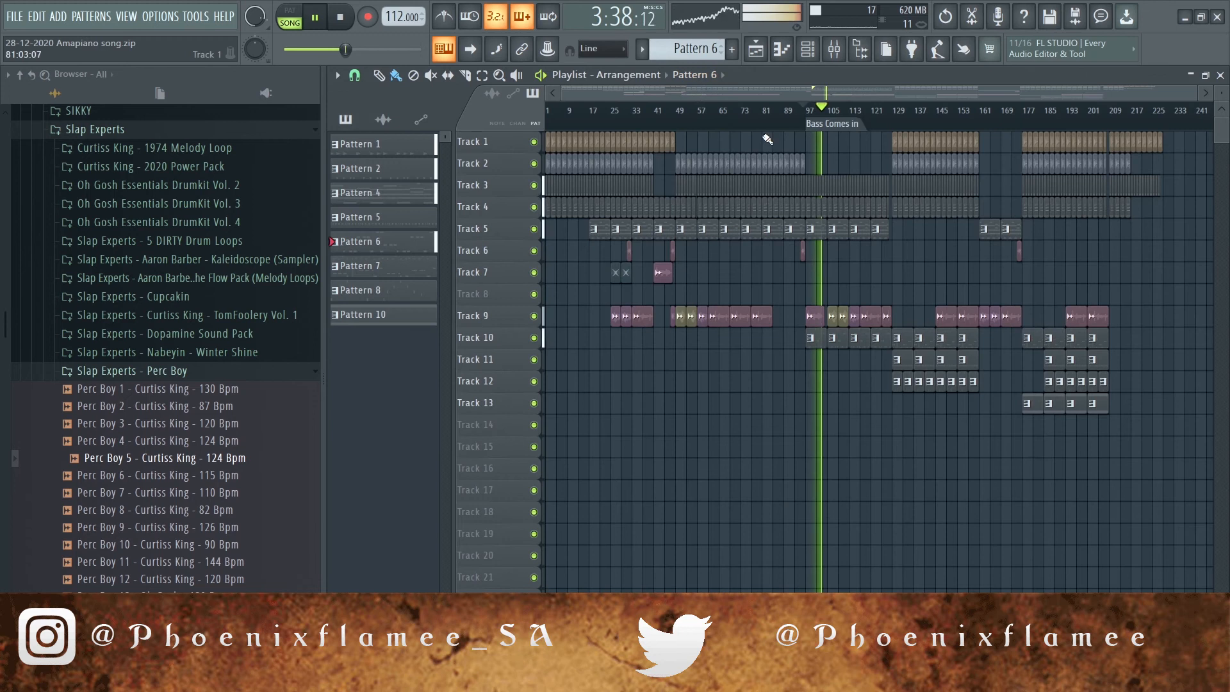
click(352, 20)
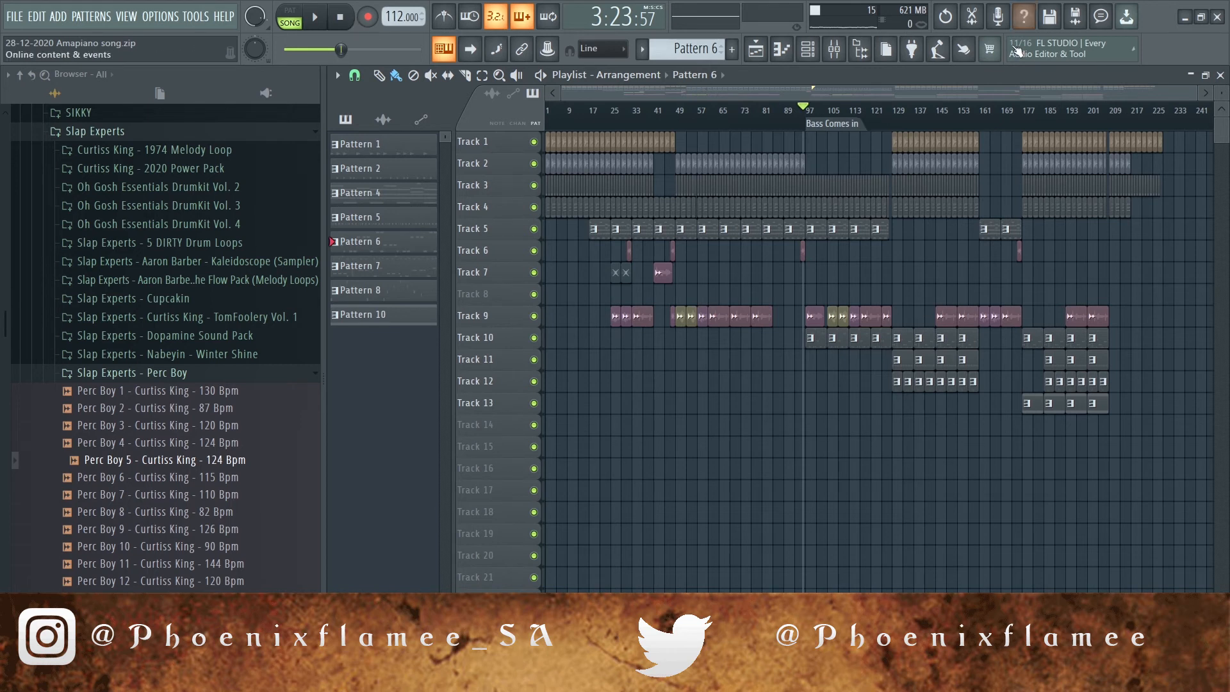
scroll(929, 155, up, 3)
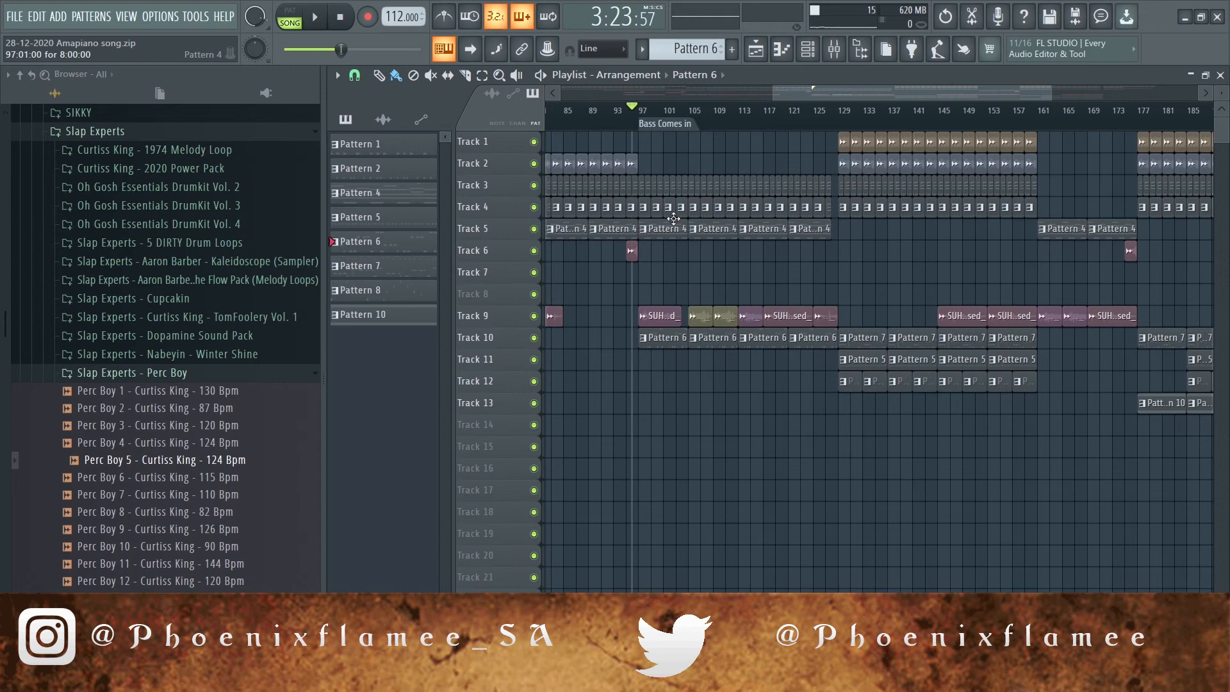
key(space)
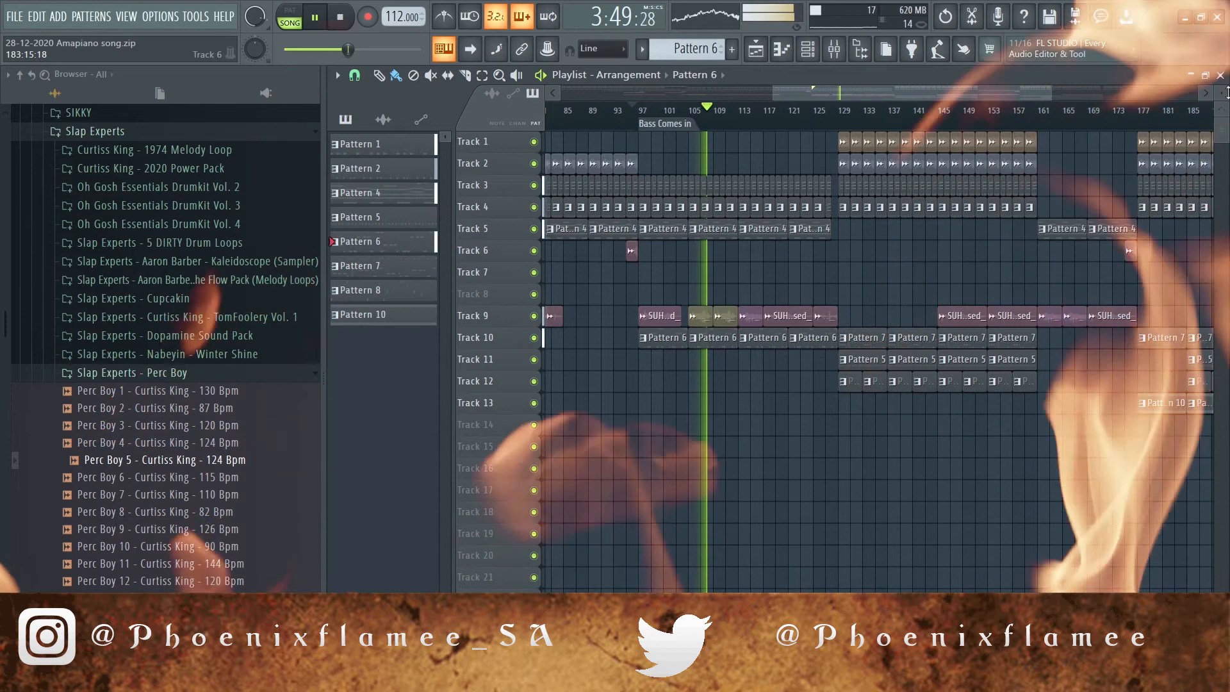
Step: Close the playlist, mixer, distortion plugin, Channel rack and piano roll windows, and move the Frequency Splitter window into full view
click(1221, 75)
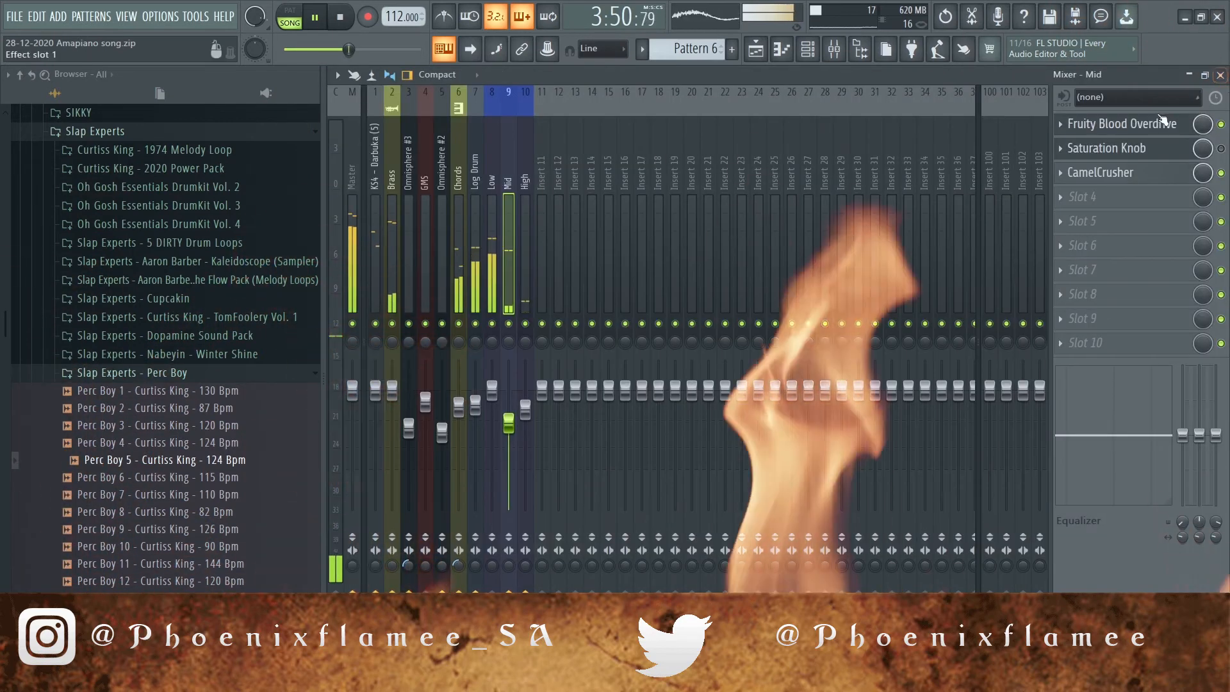
click(1220, 75)
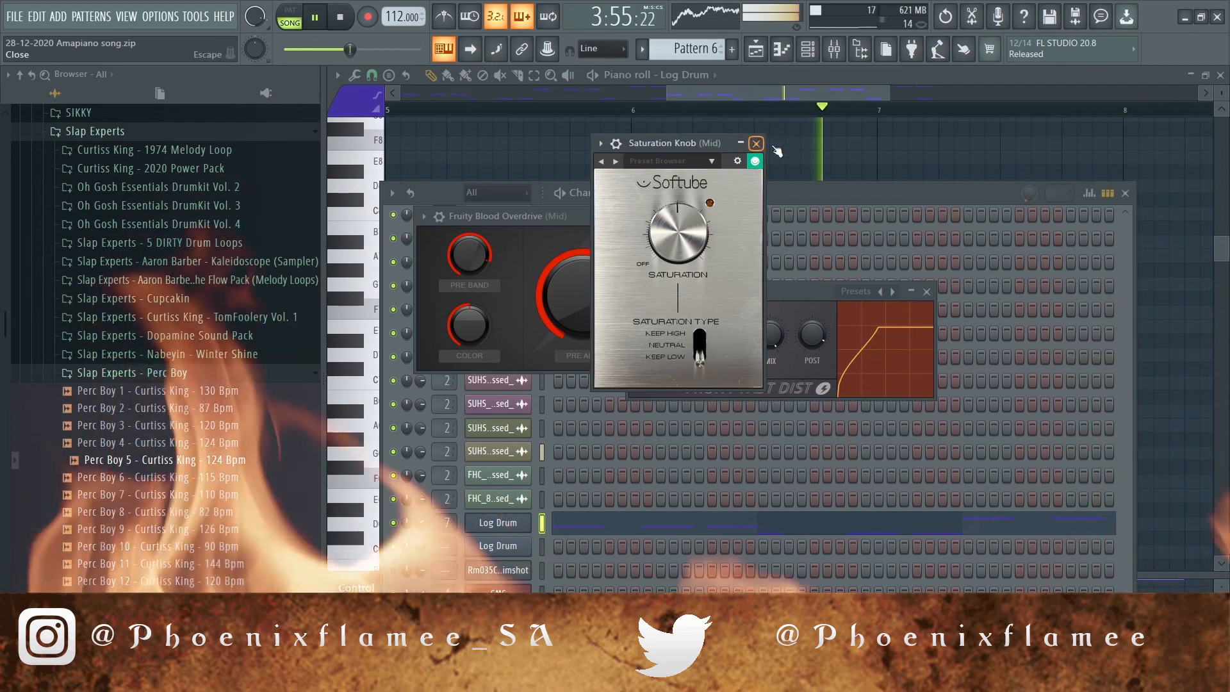
click(756, 143)
click(926, 291)
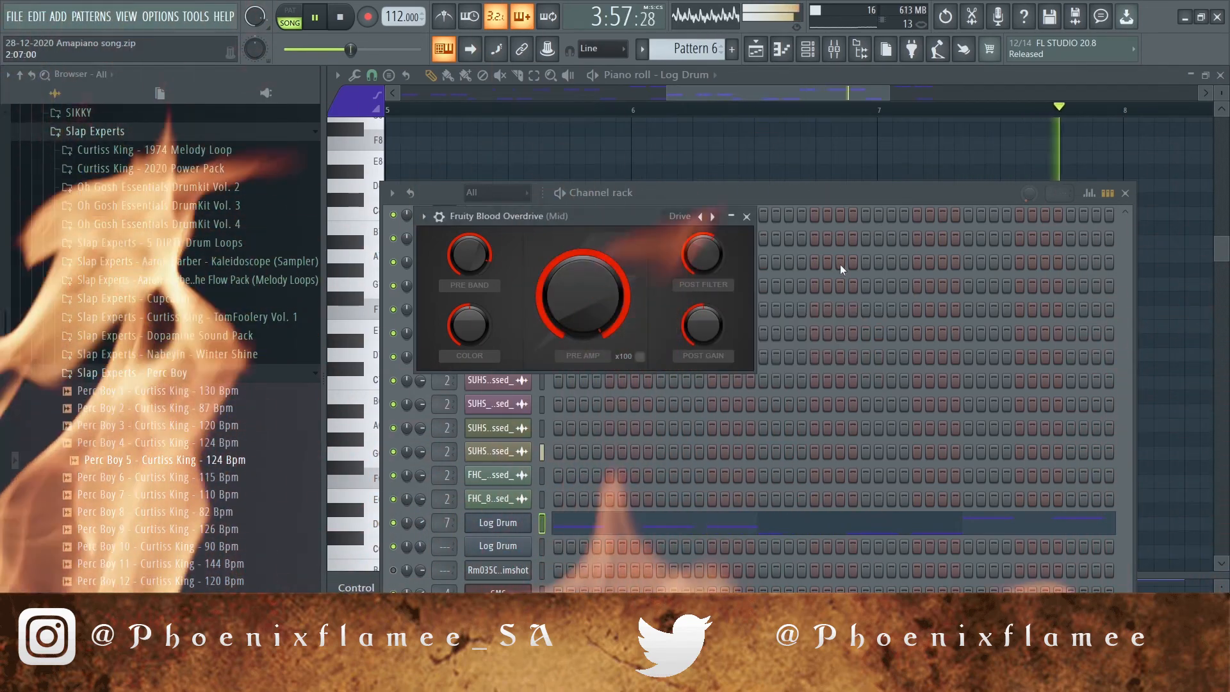
click(747, 216)
click(1125, 193)
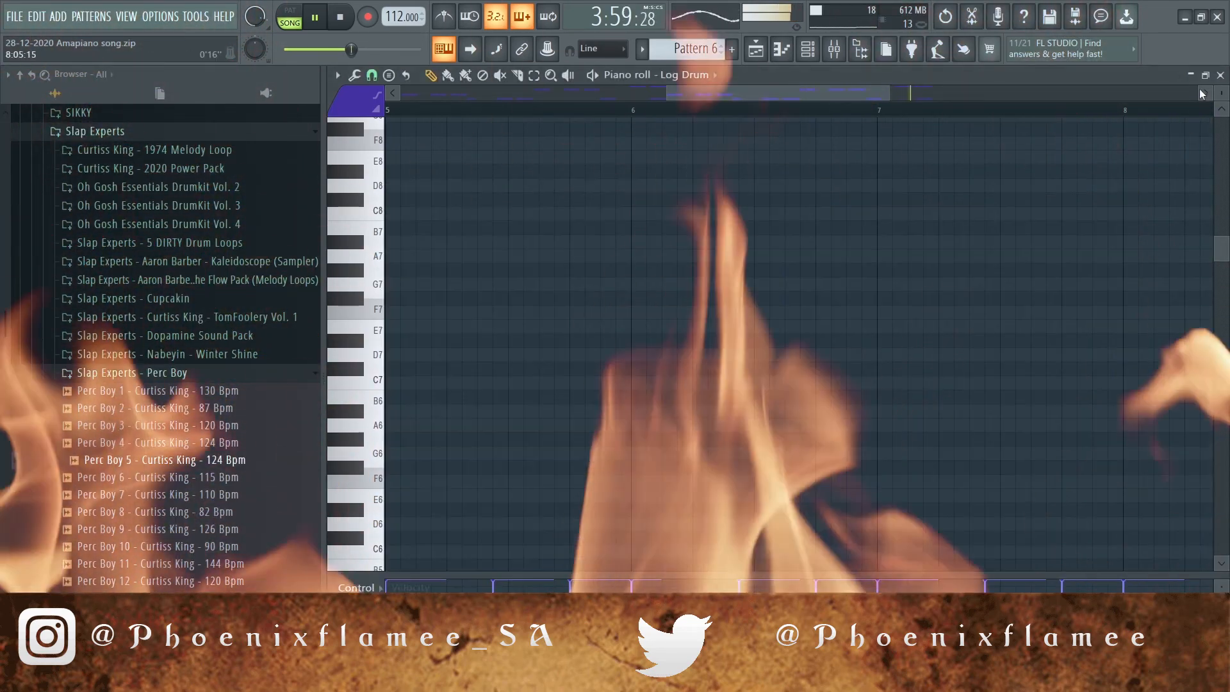
click(1220, 75)
drag(950, 129, 783, 133)
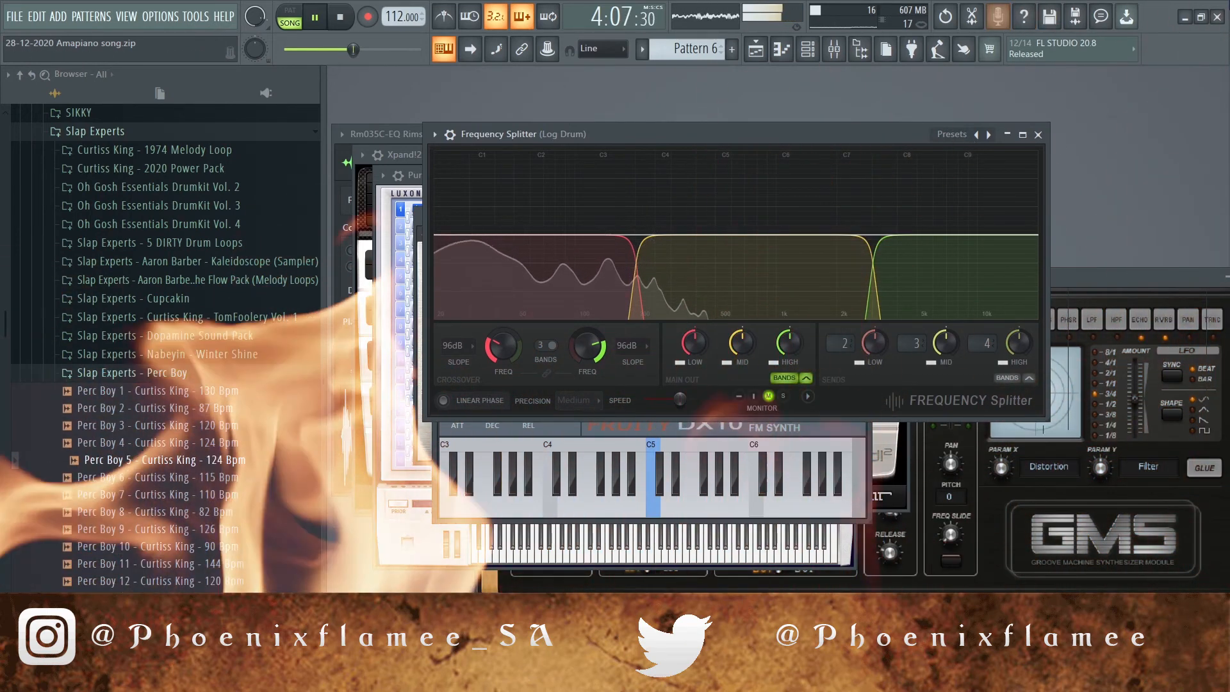
Step: Follow the playing song in the playlist, examining the arrangement from about bar 117 onward
click(756, 48)
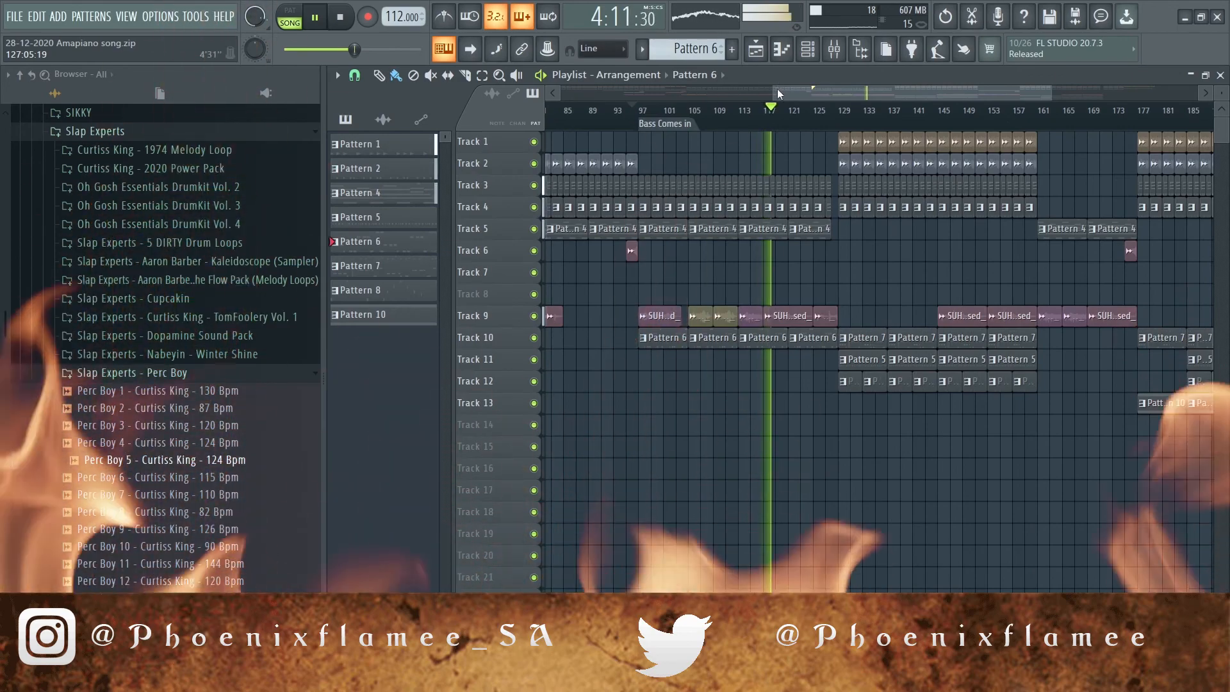
drag(778, 89, 859, 94)
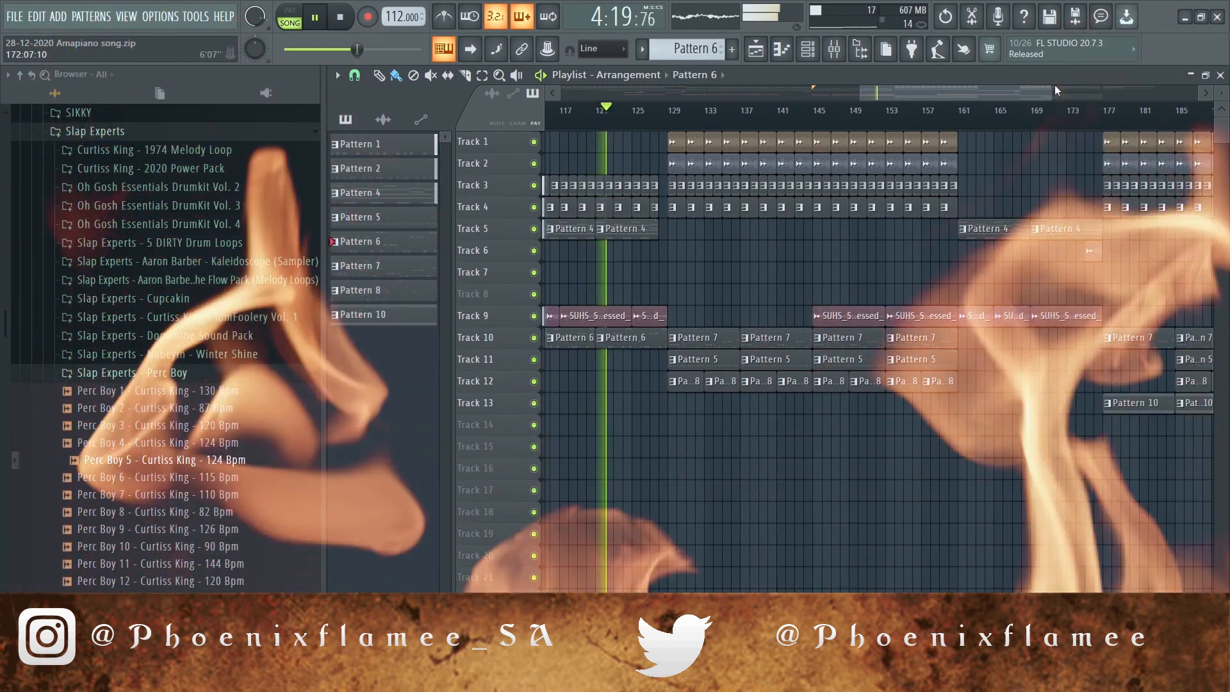
drag(1052, 93, 1087, 97)
scroll(1067, 109, up, 4)
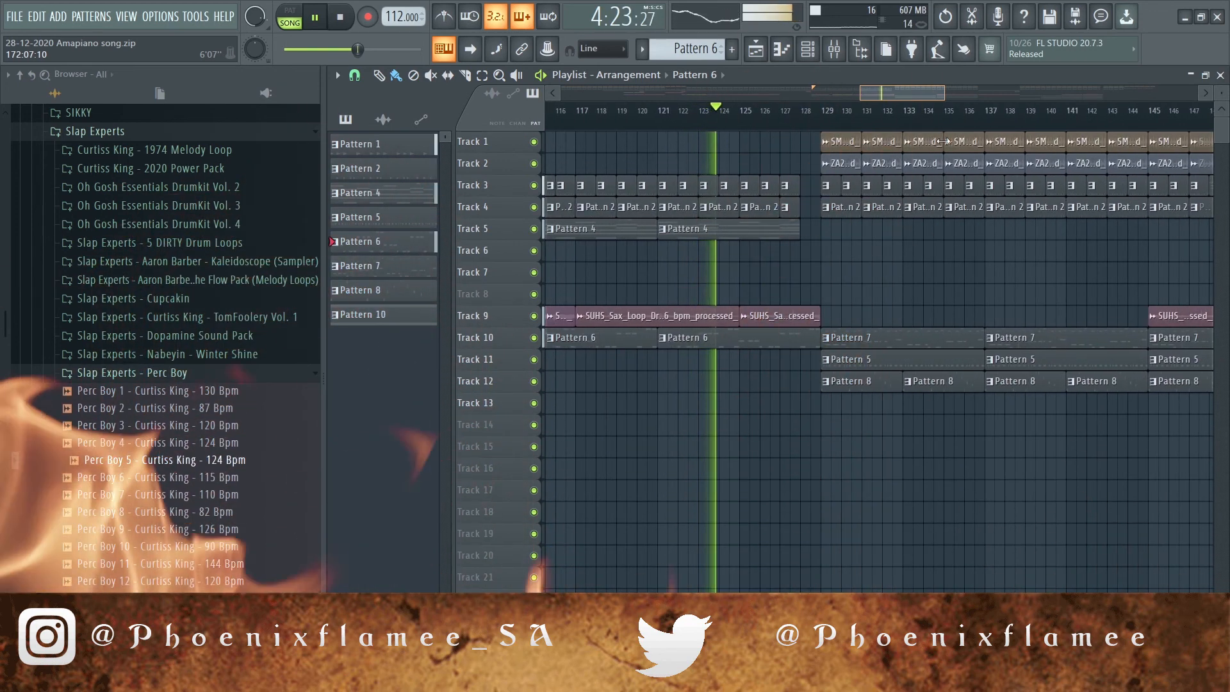
scroll(942, 141, down, 2)
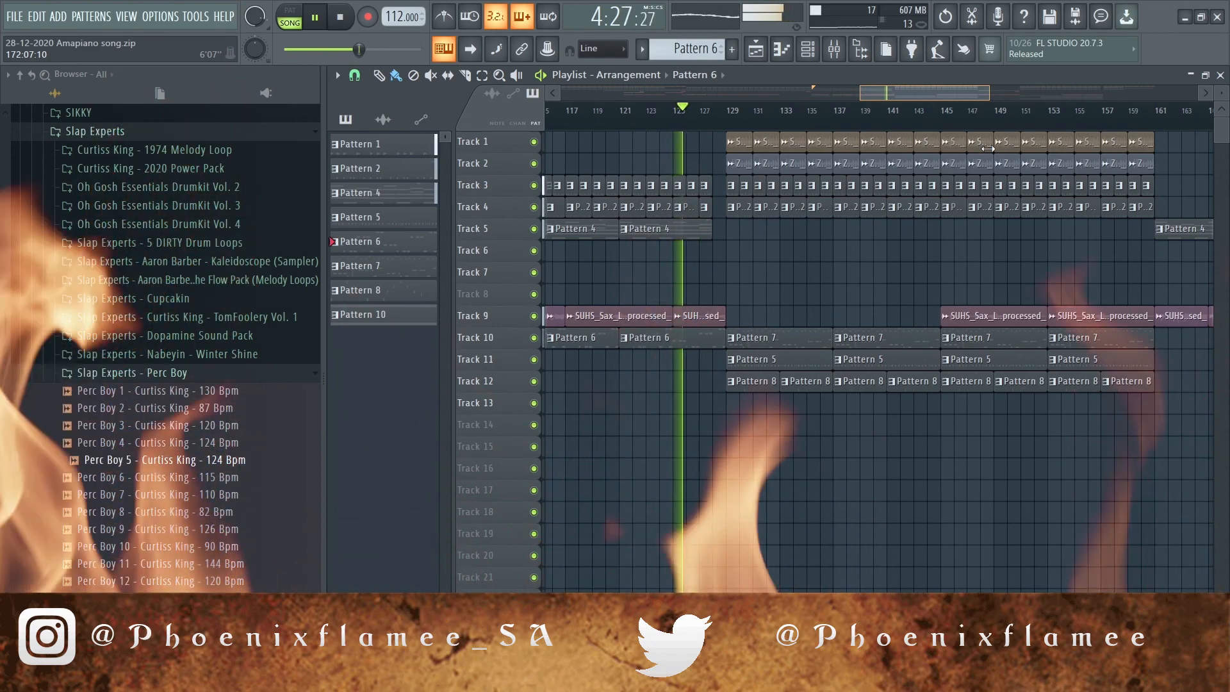
scroll(988, 149, down, 3)
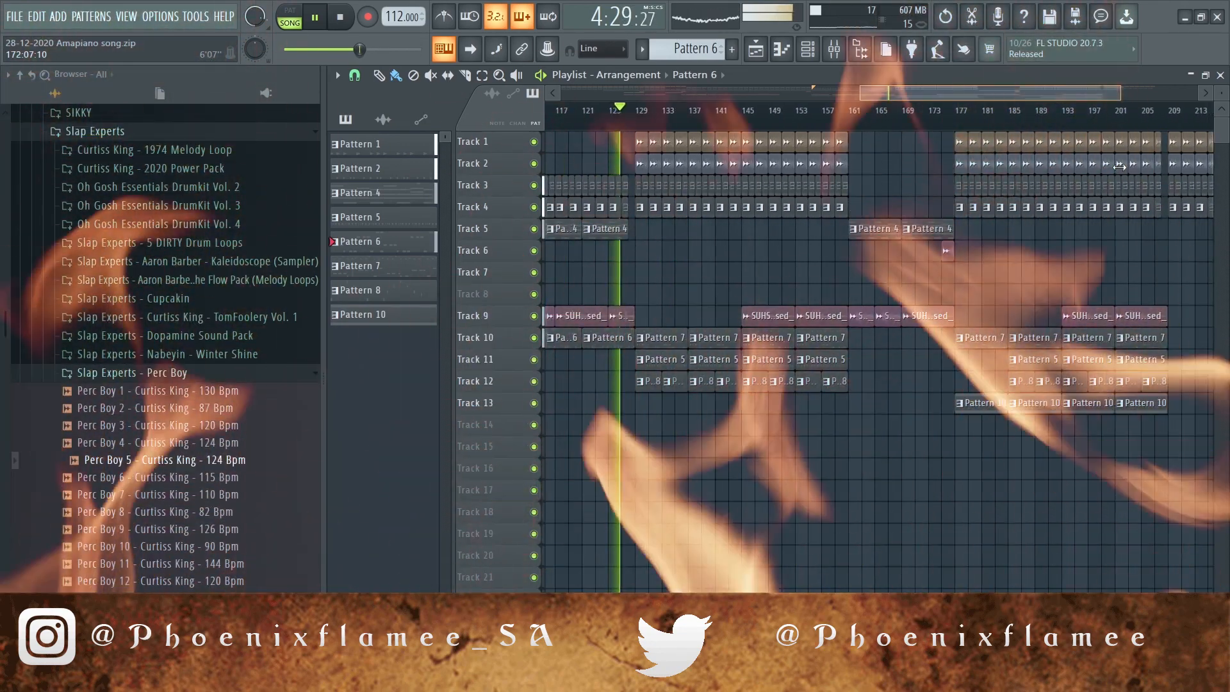